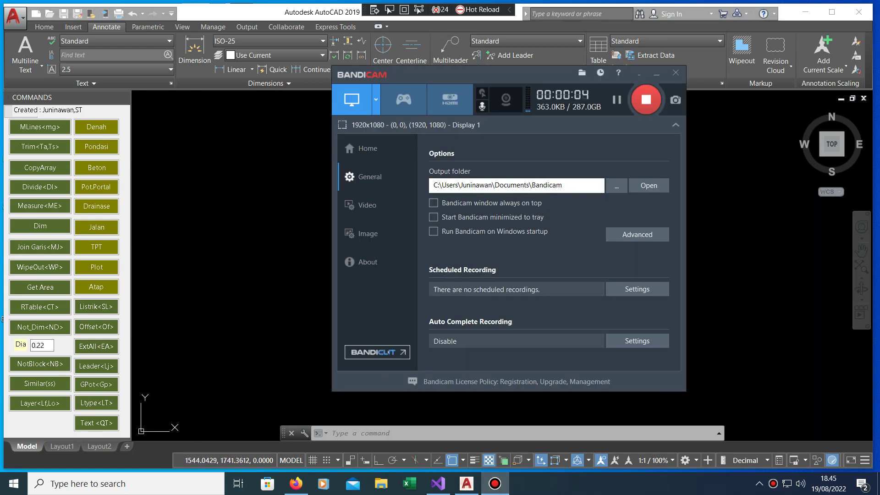
# Step: Launch the Denah GridXY tool and move its settings window to mid-screen
pyautogui.click(97, 127)
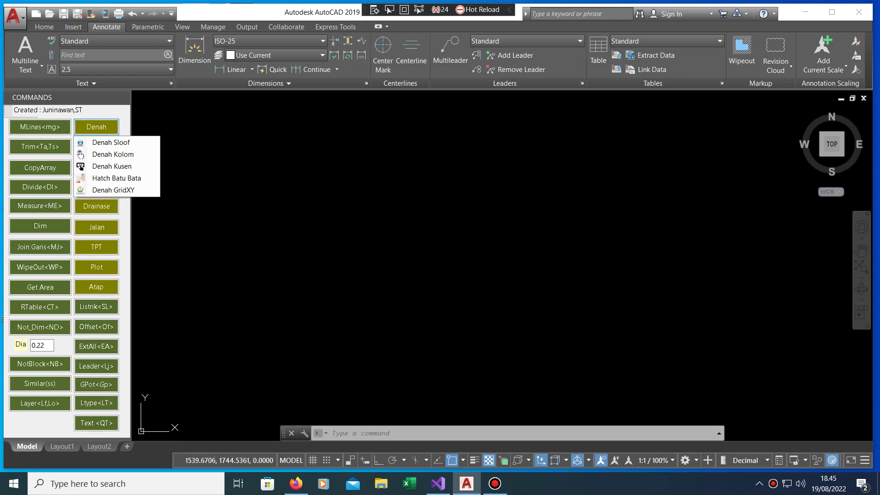
pyautogui.click(115, 190)
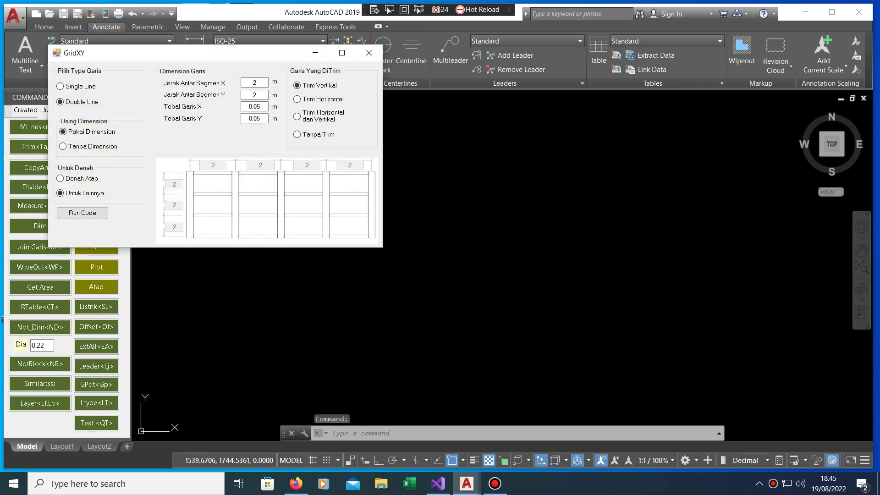
pyautogui.moveTo(195, 57)
pyautogui.mouseDown()
pyautogui.moveTo(302, 157)
pyautogui.moveTo(293, 148)
pyautogui.mouseUp()
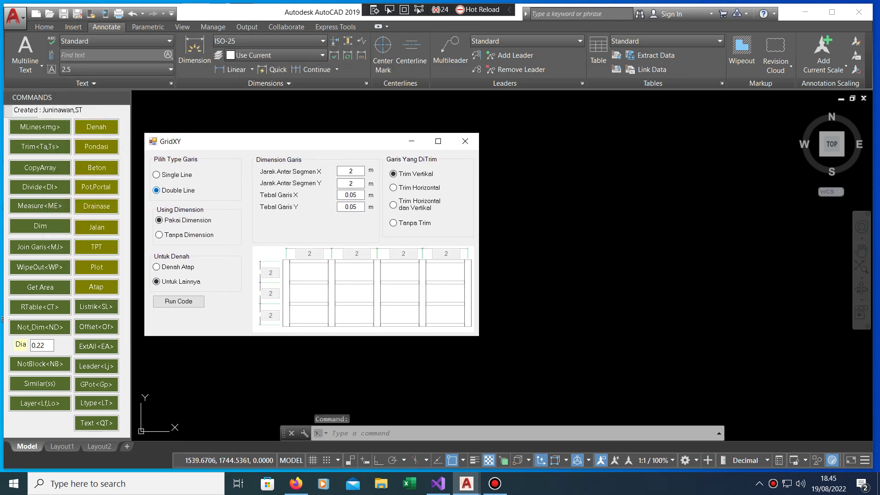
# Step: Set the grid to Single Line with an X segment spacing of 1.5 m
pyautogui.click(157, 174)
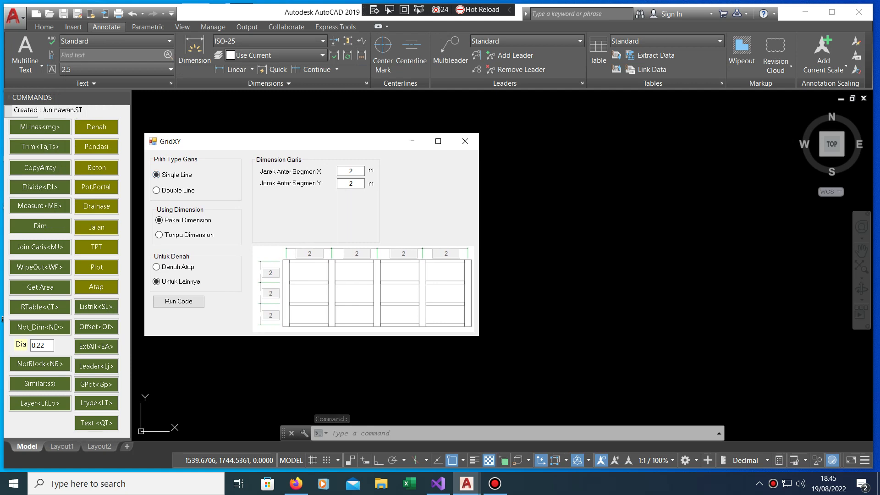
pyautogui.click(157, 190)
pyautogui.click(156, 175)
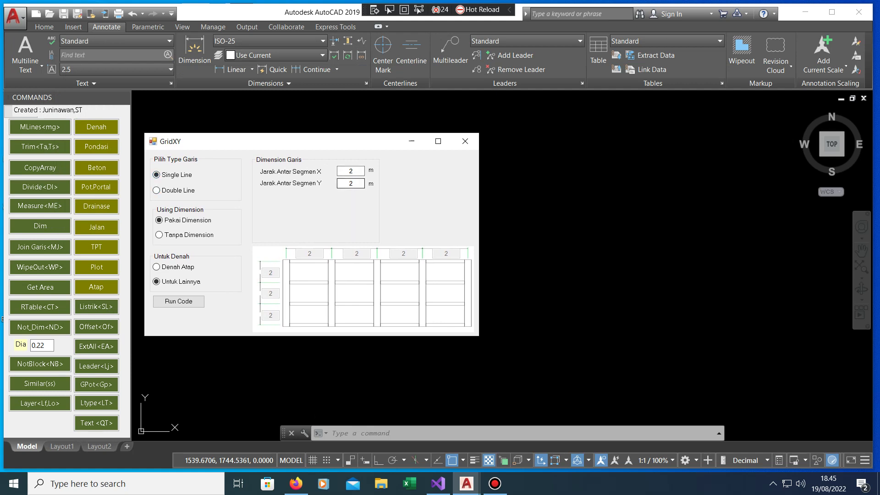
pyautogui.click(350, 170)
pyautogui.write('.5')
# Step: Run GridXY and pick two corners to place a single-line grid
pyautogui.click(179, 301)
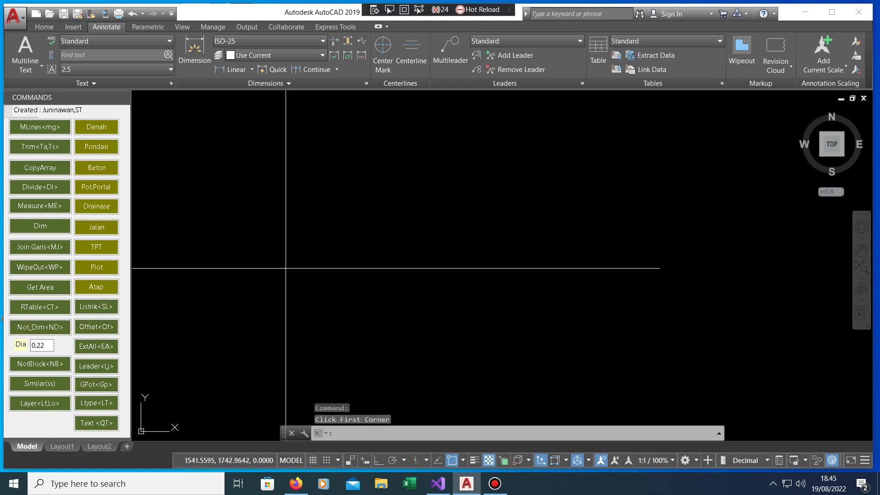
pyautogui.click(226, 124)
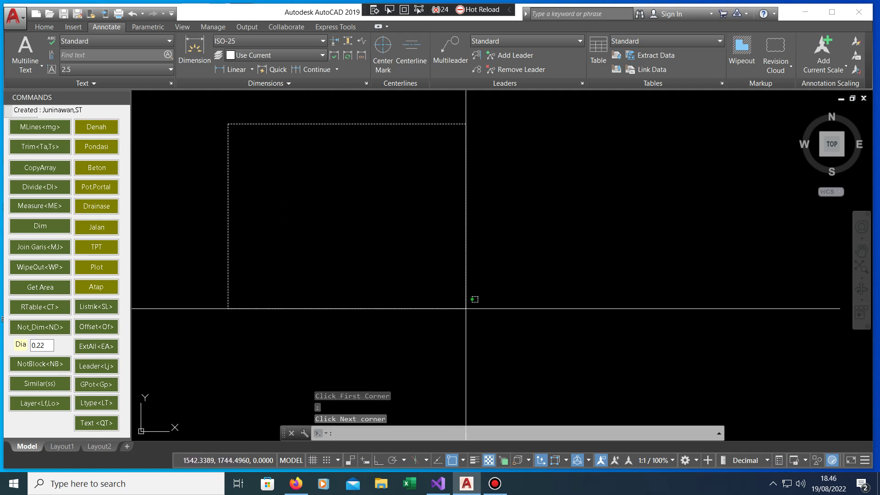
pyautogui.click(484, 313)
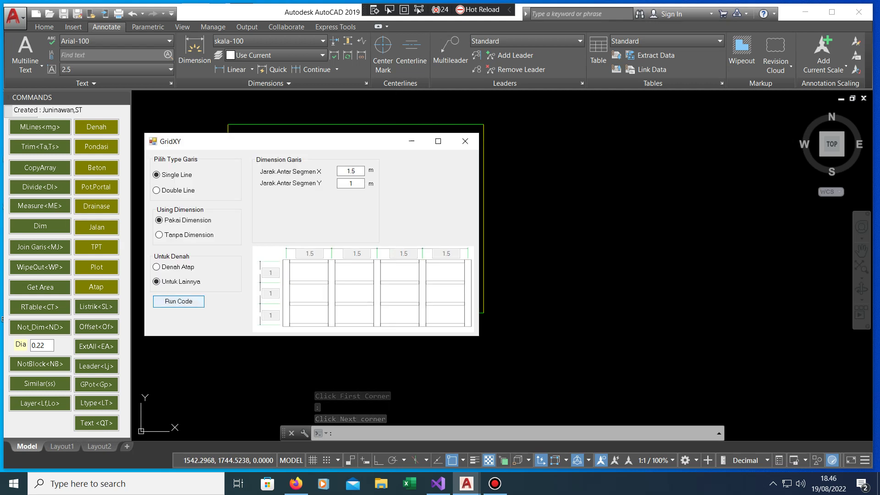
# Step: Place a dimensioned grid (150/140 by 100/100/38) across a newly picked rectangular area
pyautogui.click(181, 300)
pyautogui.scroll(3, 321, 265)
pyautogui.scroll(-5, 325, 265)
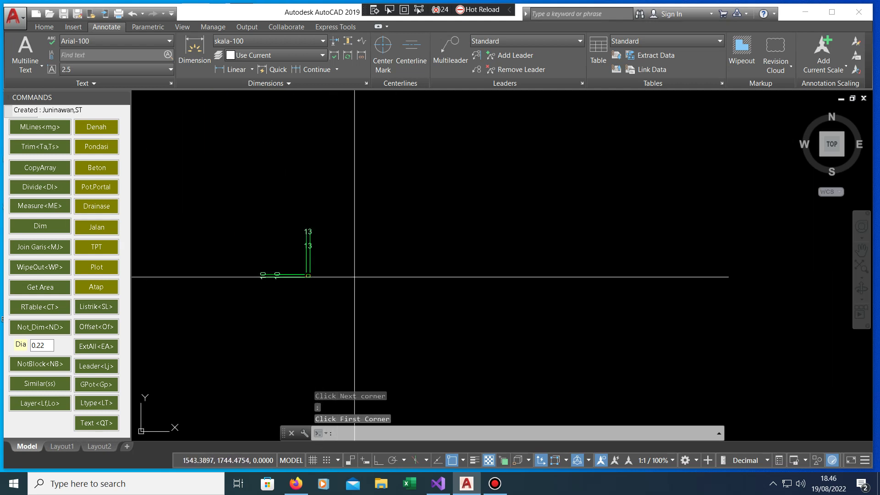
pyautogui.scroll(3, 354, 275)
pyautogui.click(368, 174)
pyautogui.click(580, 348)
pyautogui.click(181, 301)
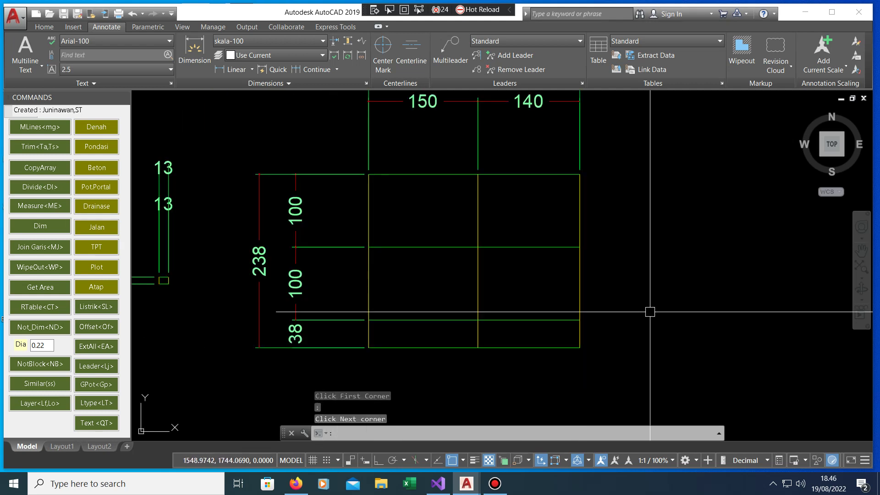
# Step: Select the left grid lines and objects near the 38 dimension to inspect them, then cancel
pyautogui.click(335, 295)
pyautogui.click(295, 273)
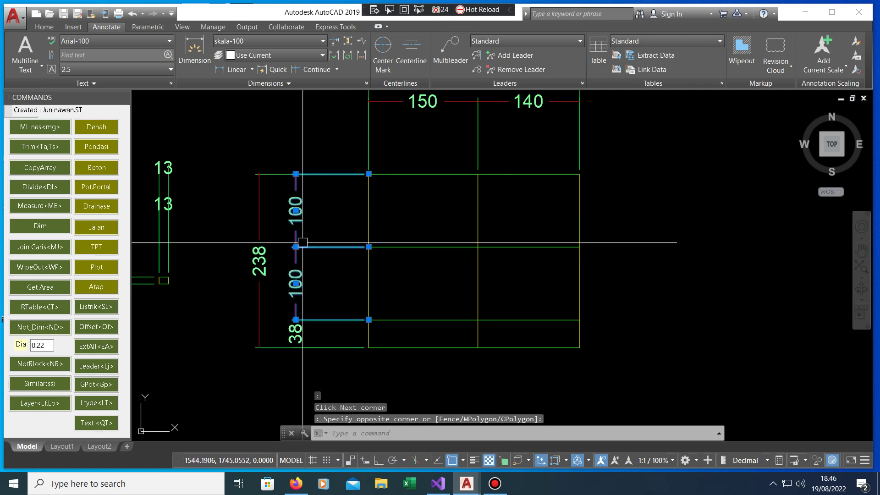
pyautogui.press('Escape')
pyautogui.click(303, 345)
pyautogui.press('Escape')
# Step: Draw a second dimensioned grid (150/150 by 100/100/14) beside the first
pyautogui.press('Return')
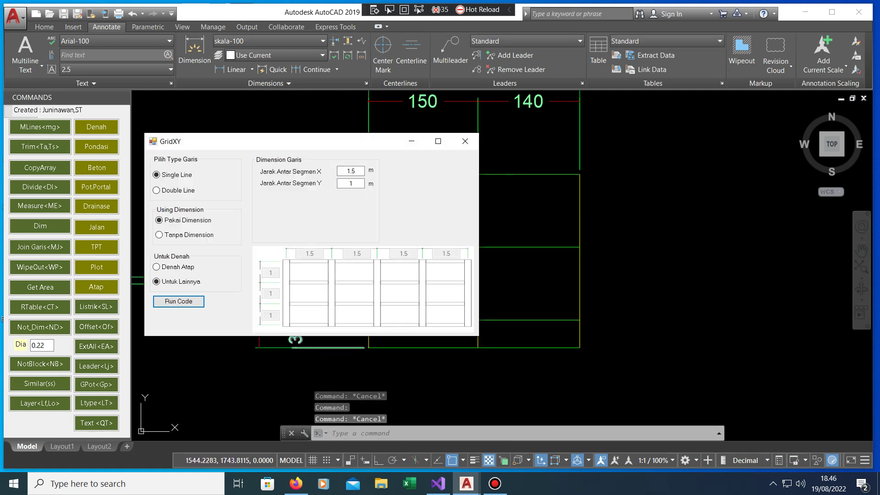
pyautogui.click(178, 301)
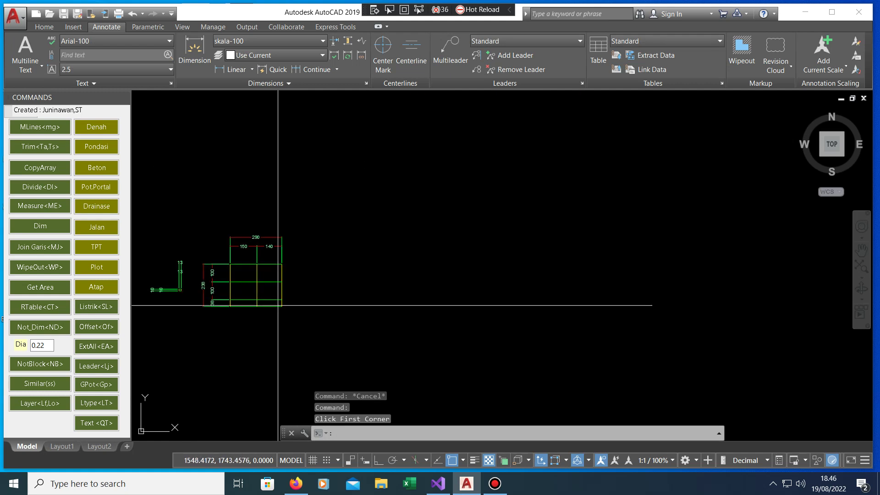
pyautogui.scroll(5, 246, 320)
pyautogui.scroll(-2, 245, 320)
pyautogui.click(376, 324)
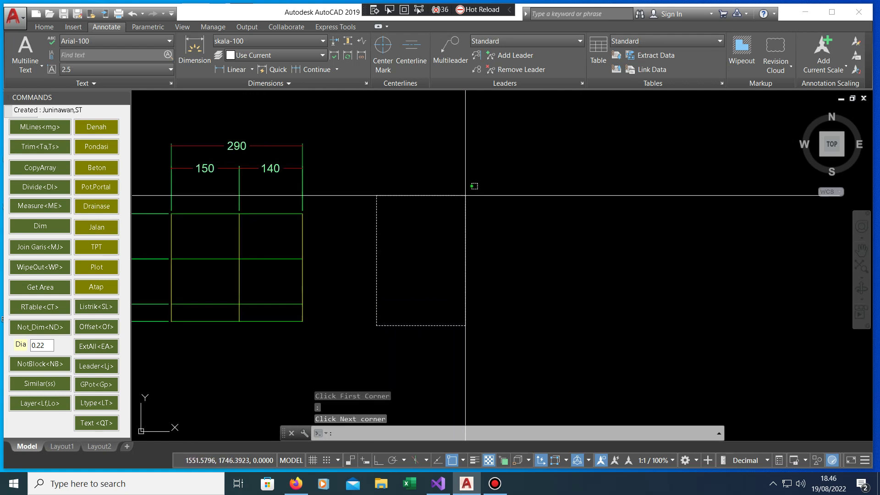
pyautogui.click(512, 184)
# Step: Switch GridXY to Tanpa Dimension and draw an undimensioned grid between two corners
pyautogui.press('Return')
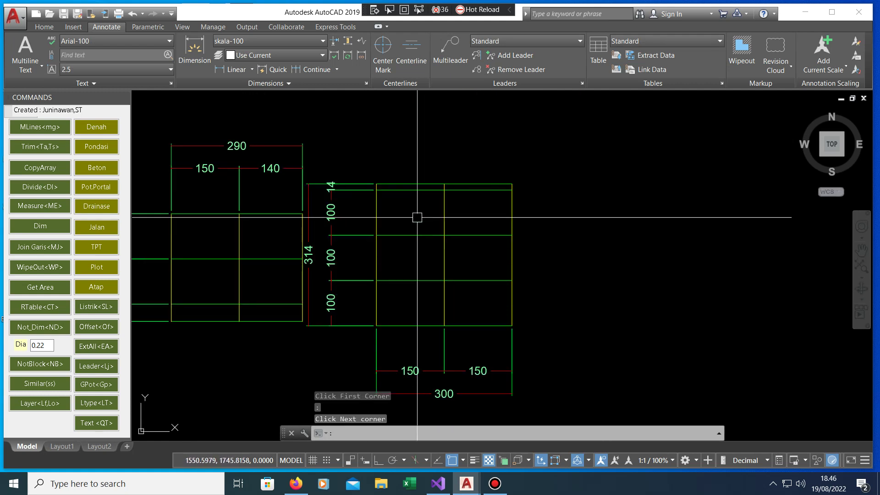
pyautogui.scroll(3, 320, 186)
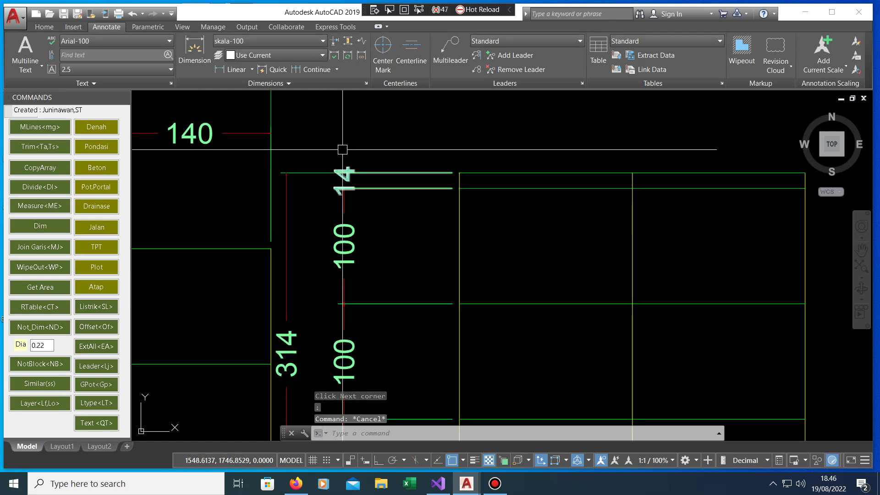
pyautogui.scroll(-3, 344, 147)
pyautogui.press('Escape')
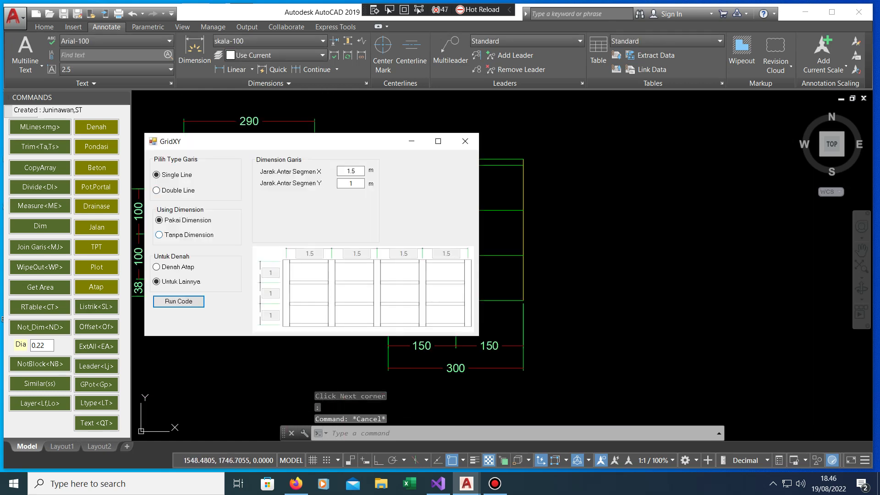
pyautogui.click(159, 235)
pyautogui.click(179, 301)
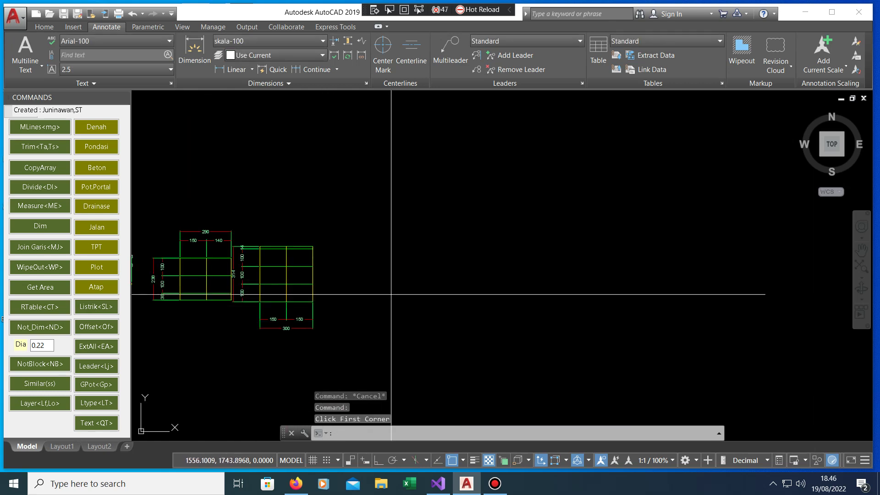
pyautogui.click(309, 181)
pyautogui.click(529, 326)
# Step: Start another undimensioned grid by picking two more corners
pyautogui.click(178, 301)
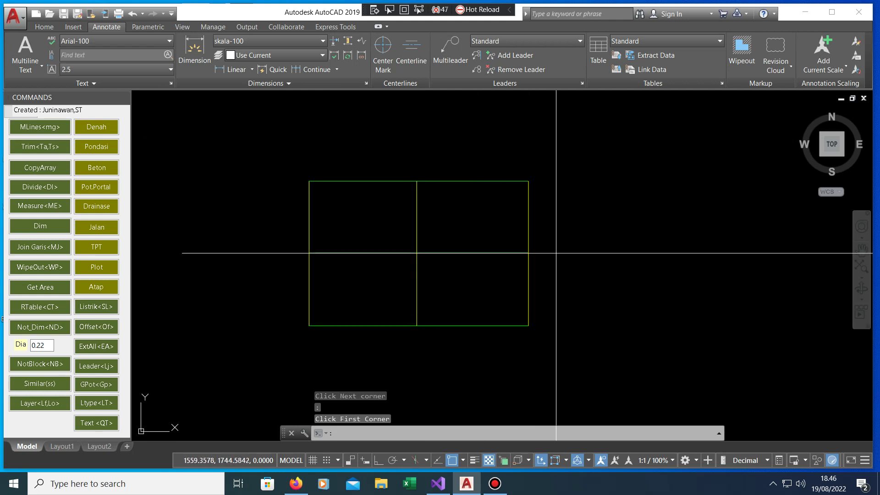
pyautogui.scroll(-3, 550, 252)
pyautogui.scroll(3, 544, 253)
pyautogui.click(565, 213)
pyautogui.click(444, 299)
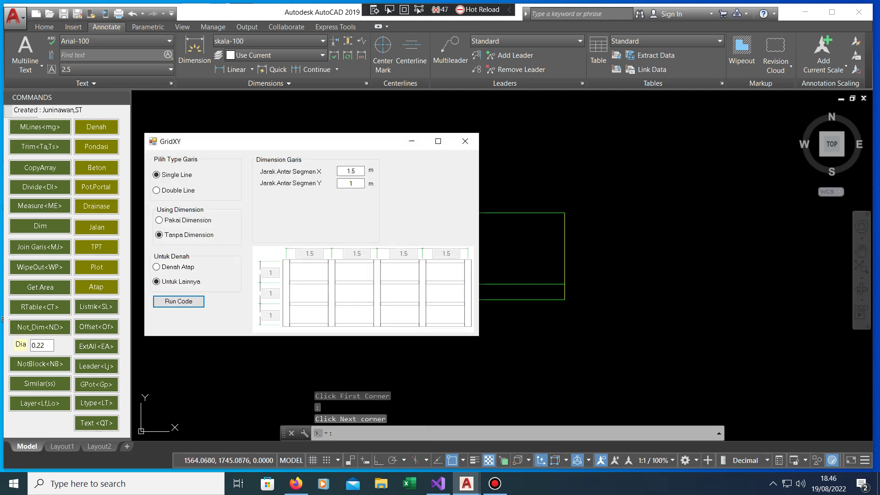
# Step: Switch GridXY back to Pakai Dimension and run it
pyautogui.click(159, 220)
pyautogui.click(179, 301)
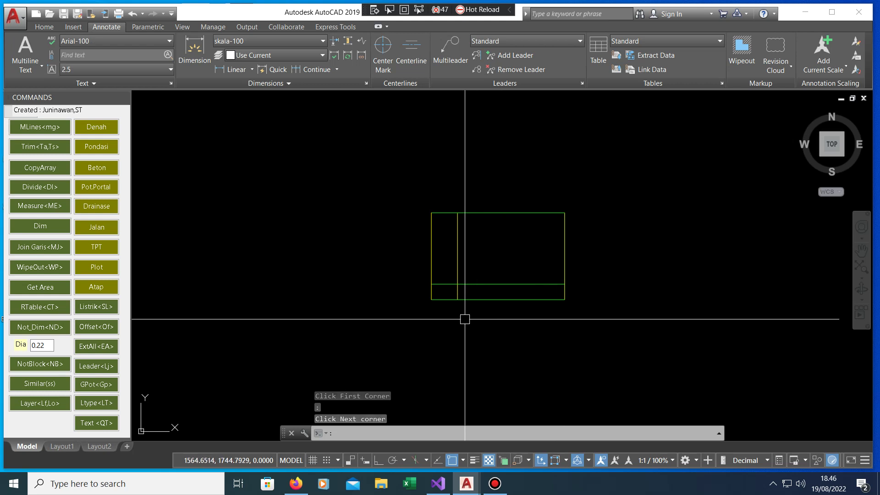
pyautogui.scroll(2, 297, 251)
pyautogui.write('rec')
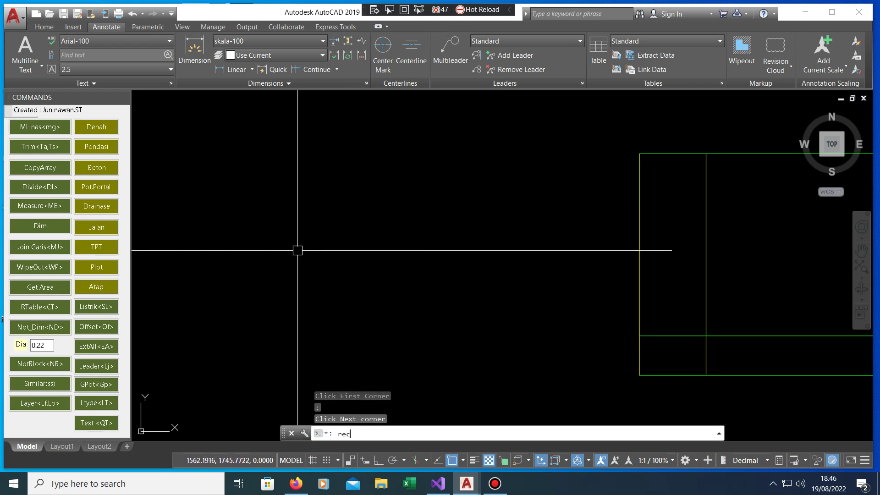
# Step: Draw a 4 by 4 rectangle (@4,4) from a picked corner
pyautogui.press('Return')
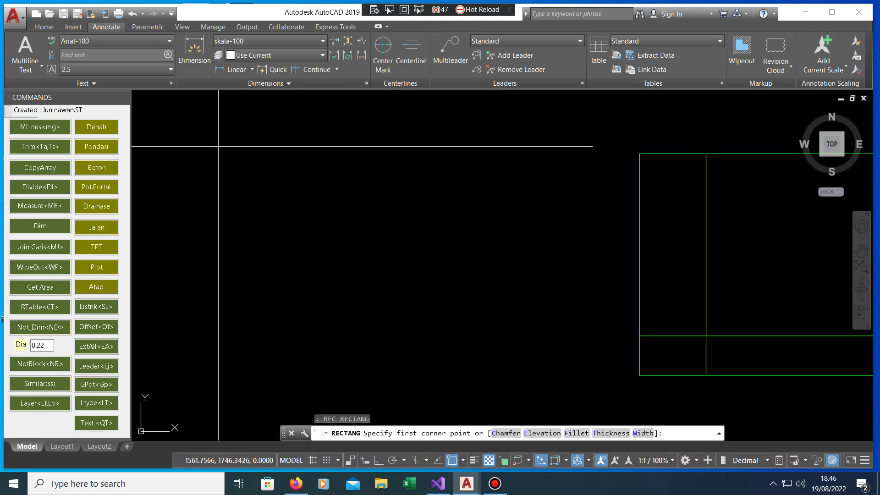
pyautogui.click(219, 147)
pyautogui.write('@4,')
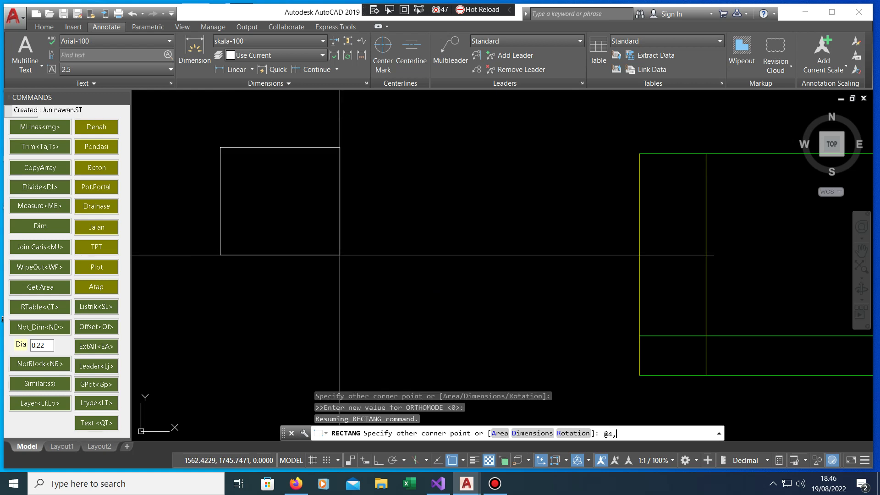
pyautogui.write('4')
pyautogui.press('Return')
pyautogui.press('Escape')
# Step: Erase six objects picked with a selection window
pyautogui.scroll(-2, 330, 251)
pyautogui.scroll(-1, 367, 238)
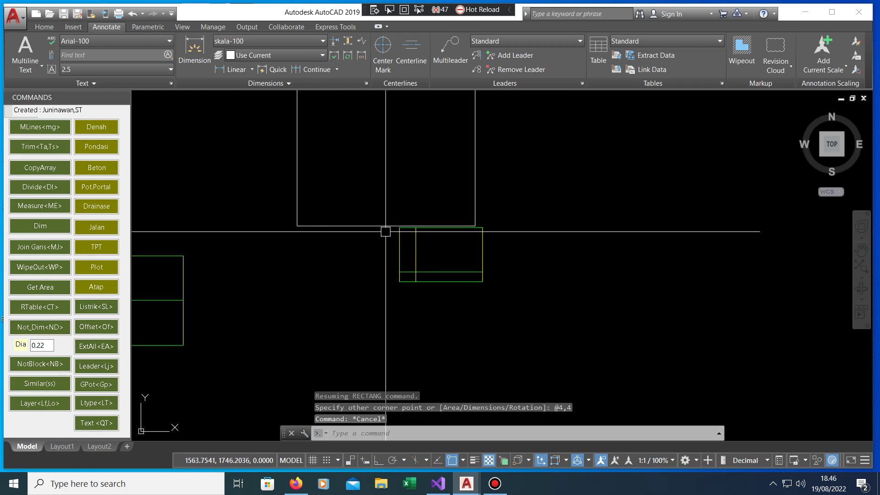
pyautogui.write('e')
pyautogui.press('Return')
pyautogui.click(379, 197)
pyautogui.click(485, 284)
pyautogui.scroll(-2, 426, 299)
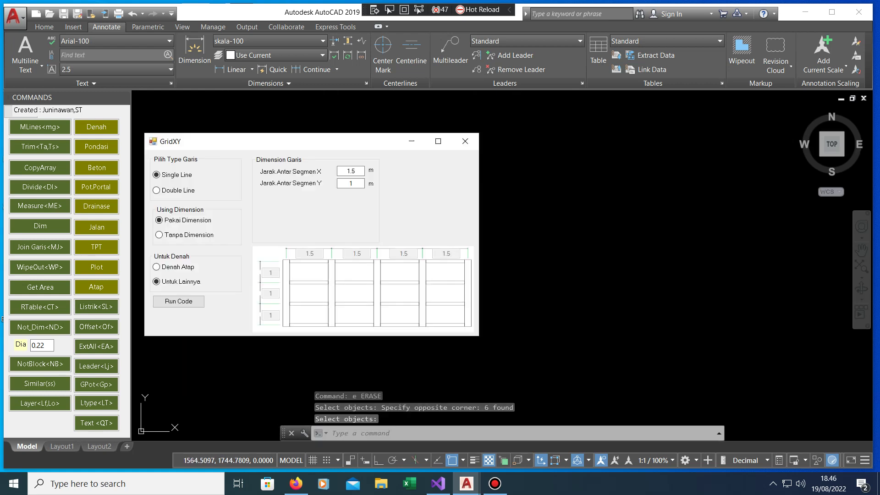
# Step: Enter a spacing of 1 and begin picking the grid's first corner
pyautogui.hotkey('shift', 'Tab')
pyautogui.write('1')
pyautogui.press('Return')
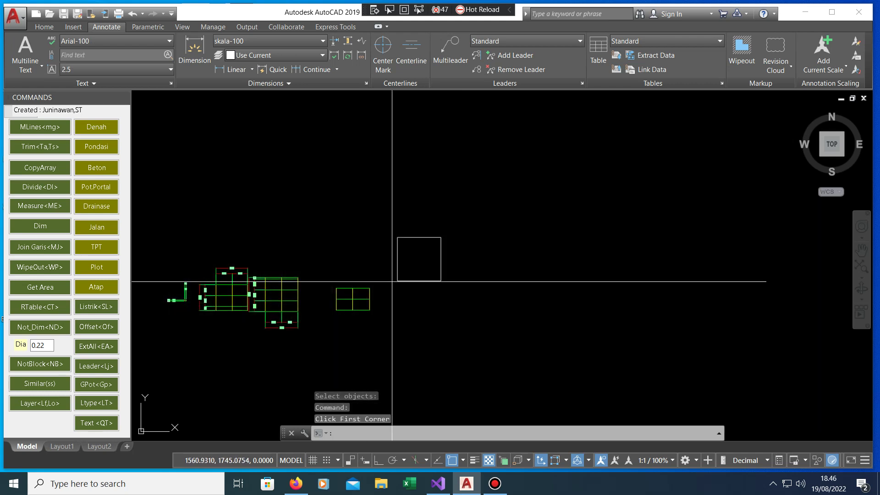
pyautogui.scroll(3, 387, 212)
pyautogui.click(362, 166)
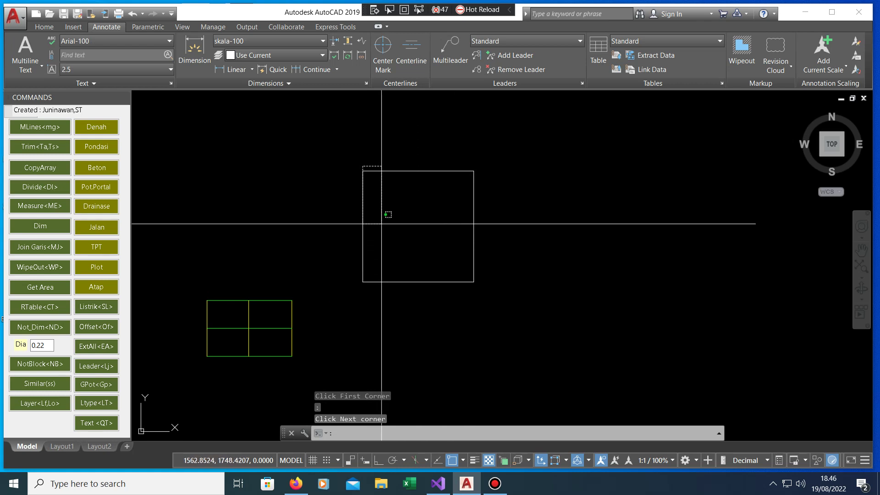
# Step: Cancel the grid placement and reopen GridXY from the Denah list
pyautogui.press('Escape')
pyautogui.click(96, 126)
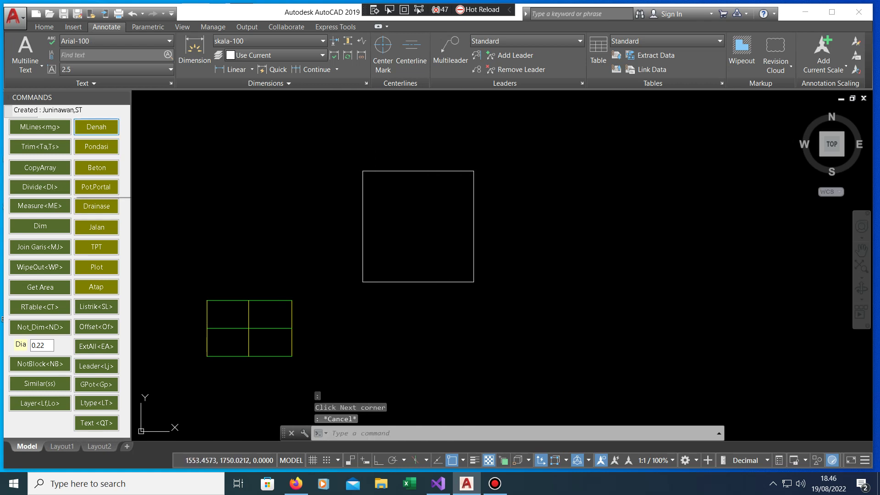
pyautogui.click(96, 188)
# Step: Set X and Y spacing to 1 m and fill the 4×4 square with the grid
pyautogui.write('1')
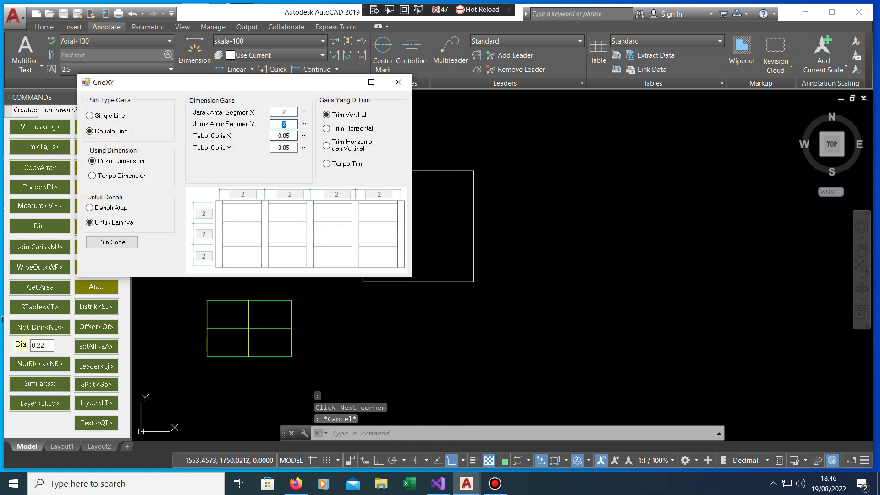
pyautogui.write('1')
pyautogui.click(90, 115)
pyautogui.click(111, 242)
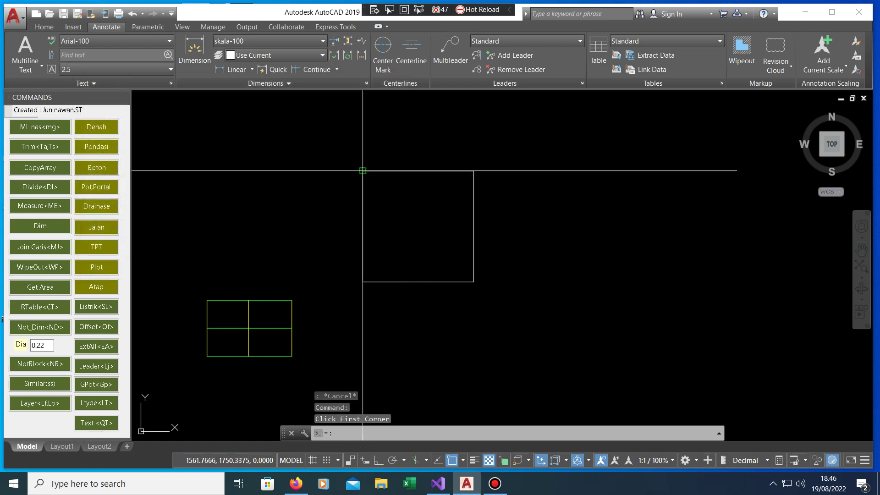
pyautogui.click(362, 172)
pyautogui.scroll(3, 456, 240)
pyautogui.click(490, 329)
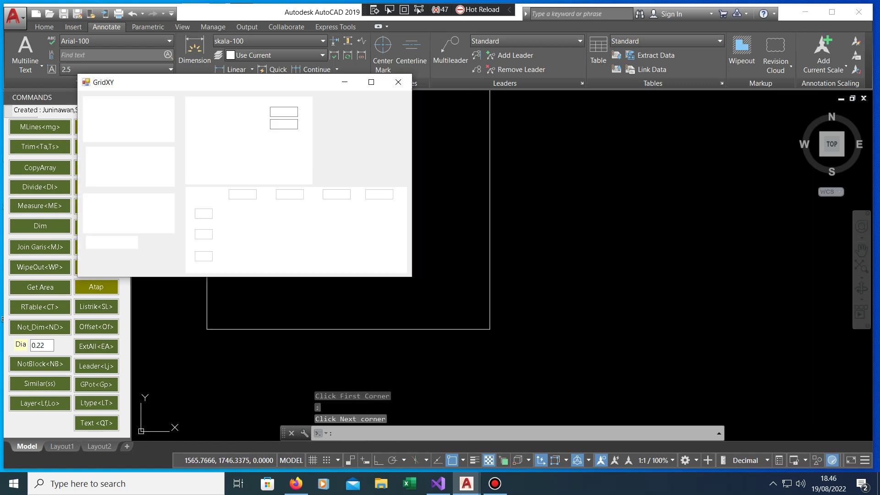
# Step: Window-select the inner grid lines to check them, then clear the selection
pyautogui.click(454, 302)
pyautogui.click(334, 177)
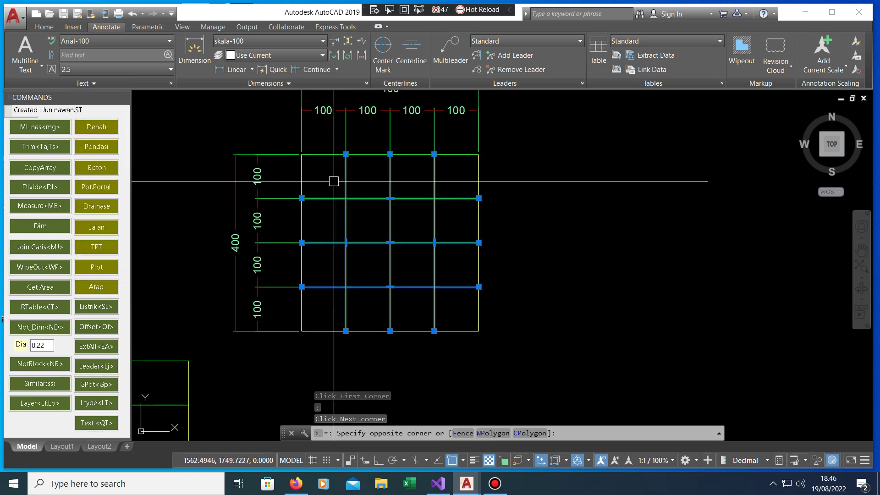
pyautogui.press('Escape')
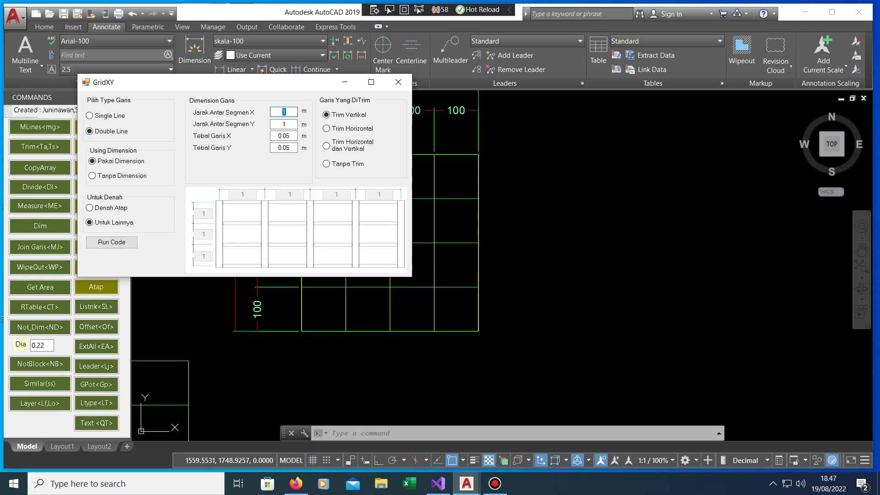
# Step: Set Tebal Garis Y to 0.03, choose Denah Atap, and set eave width 0.8
pyautogui.press('Tab')
pyautogui.press('Tab')
pyautogui.press('End')
pyautogui.press('Tab')
pyautogui.hotkey('shift', 'Tab')
pyautogui.hotkey('shift', 'Tab')
pyautogui.hotkey('shift', 'Tab')
pyautogui.click(90, 208)
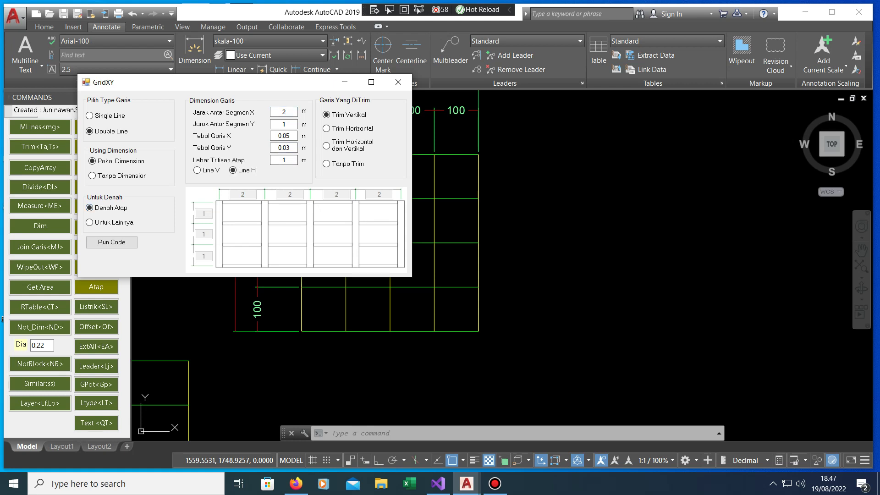
pyautogui.click(89, 222)
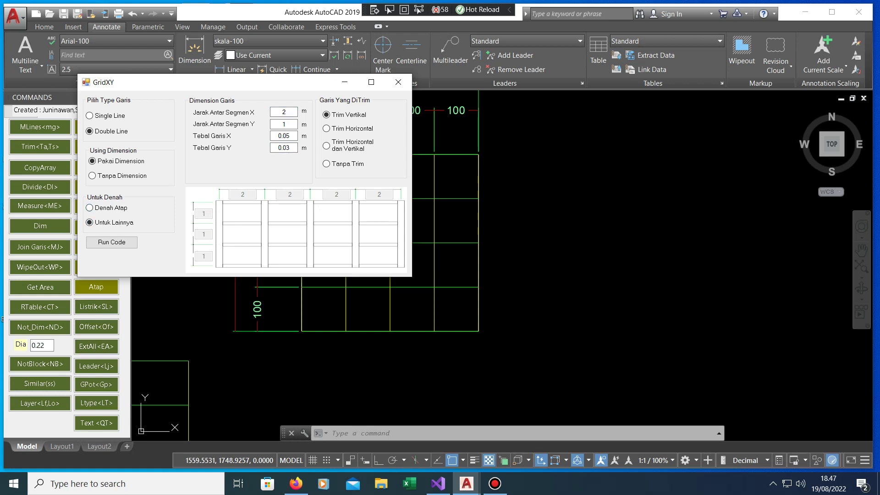
pyautogui.press('Up')
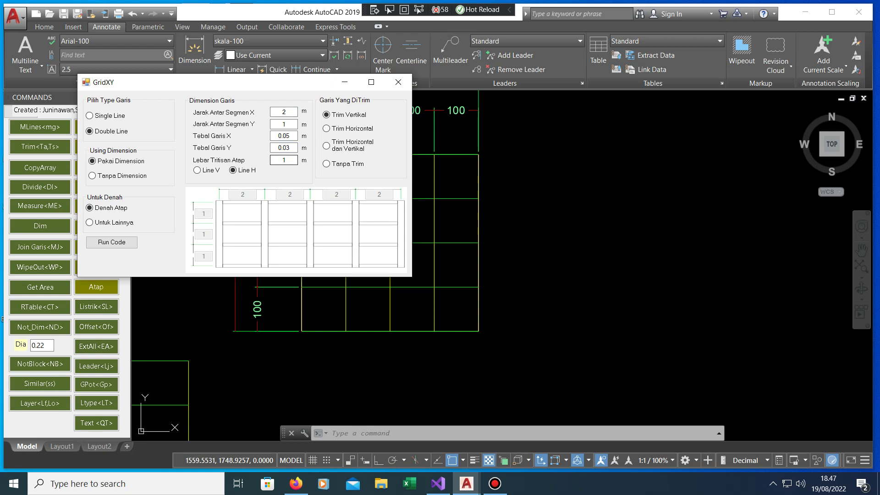
pyautogui.press('Tab')
# Step: Set Y spacing to 0.6 and draw the 755-wide roof grid between two corners
pyautogui.click(284, 111)
pyautogui.press('Tab')
pyautogui.write('0.6')
pyautogui.click(111, 242)
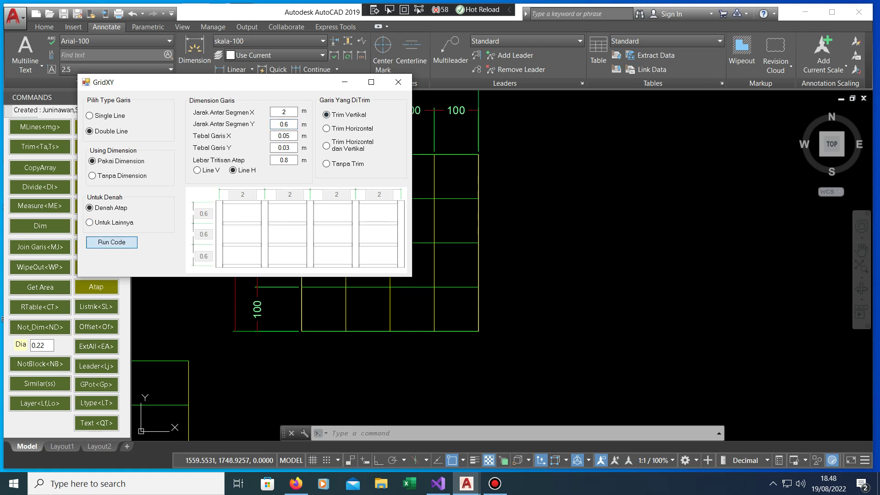
pyautogui.click(347, 177)
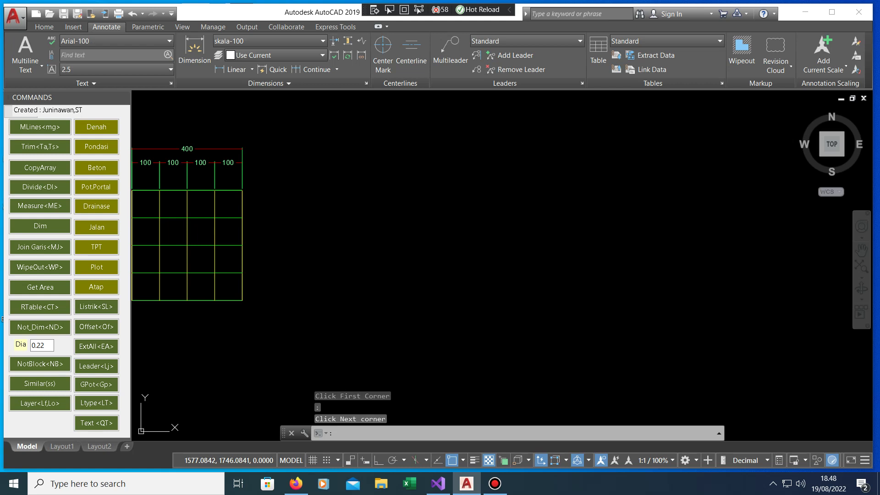
pyautogui.click(554, 307)
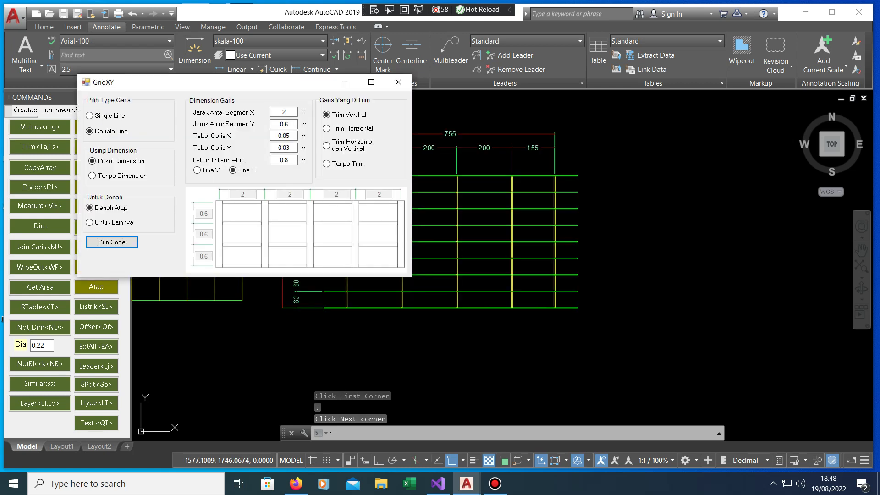
pyautogui.scroll(5, 326, 191)
pyautogui.scroll(-5, 607, 191)
# Step: Zoom in and select the roof grid's vertical wall segments to inspect them
pyautogui.scroll(3, 549, 223)
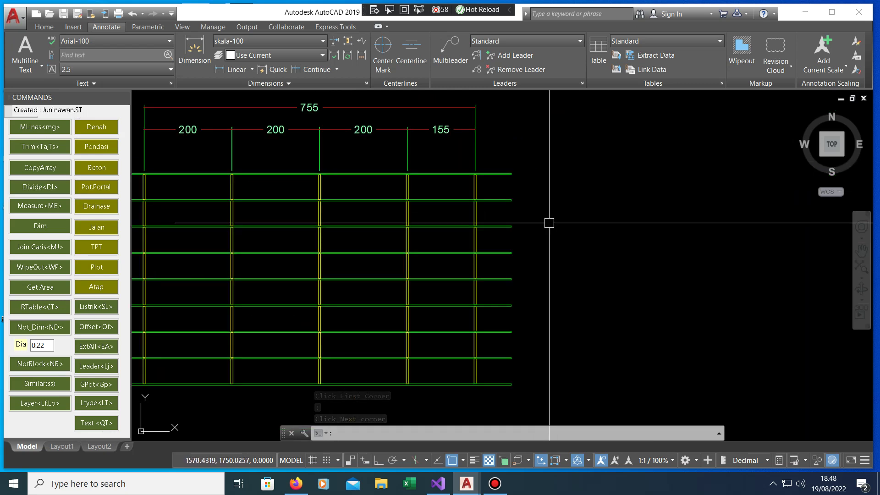
pyautogui.click(549, 222)
pyautogui.press('Escape')
pyautogui.scroll(4, 414, 221)
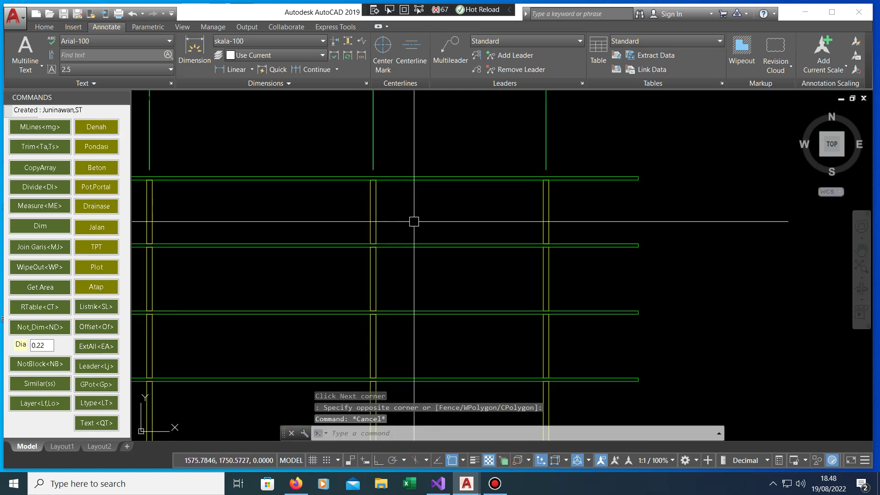
pyautogui.click(96, 286)
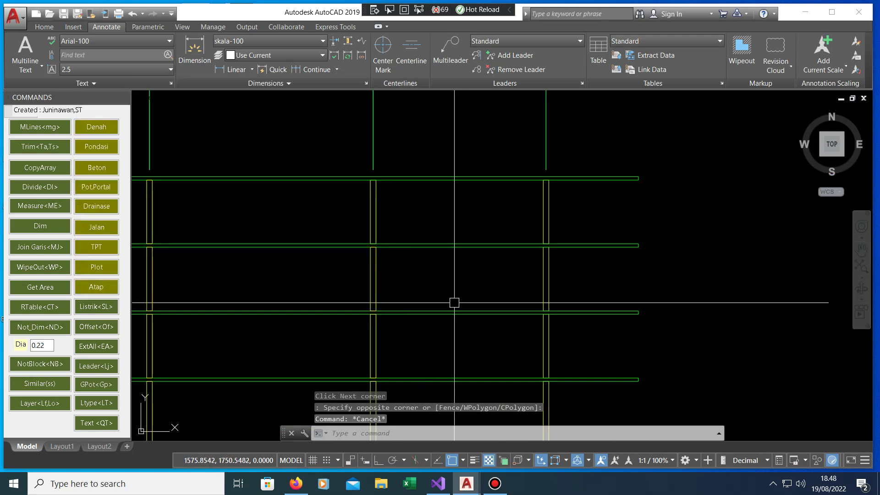
pyautogui.click(428, 277)
pyautogui.click(326, 262)
pyautogui.scroll(-2, 463, 254)
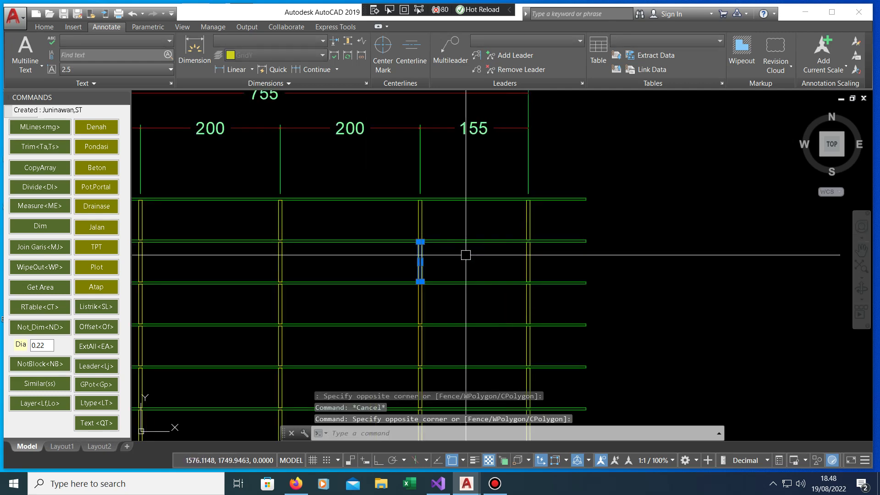
pyautogui.scroll(-2, 463, 253)
pyautogui.scroll(3, 446, 300)
pyautogui.click(446, 301)
pyautogui.click(334, 310)
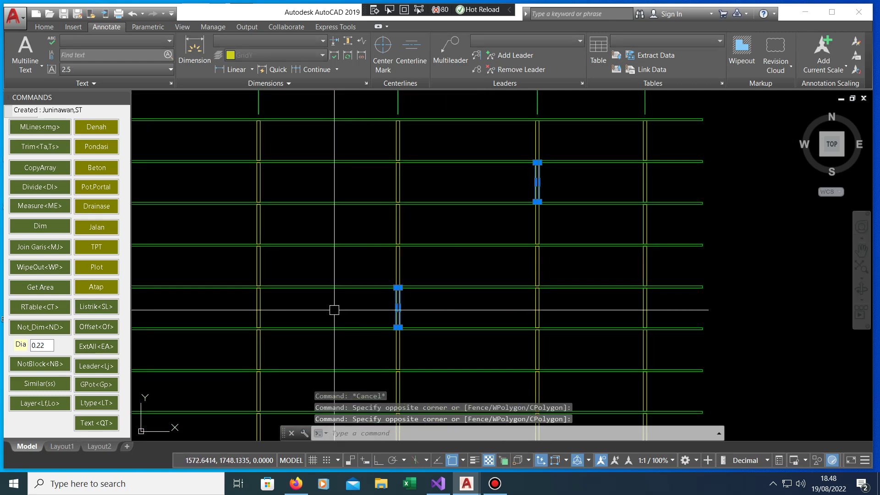
pyautogui.scroll(-1, 401, 230)
pyautogui.scroll(1, 364, 261)
pyautogui.press('Escape')
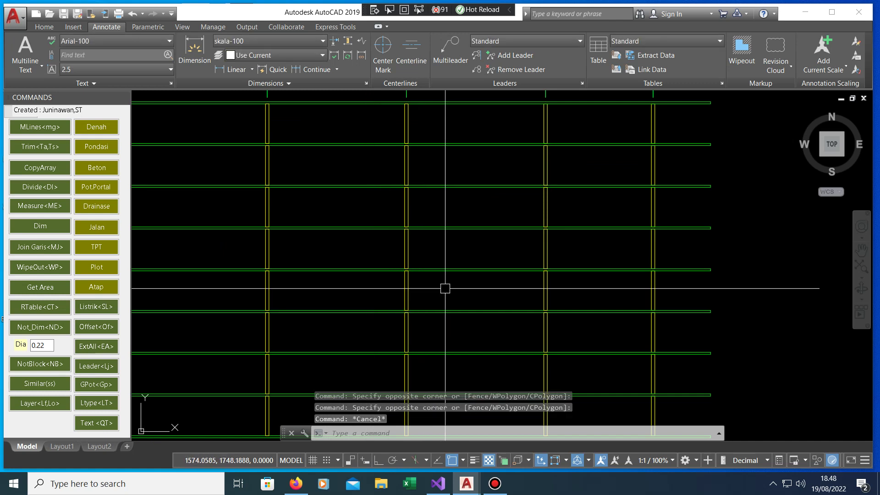
# Step: Check a horizontal and a vertical grid line, then reopen GridXY via Atap
pyautogui.click(445, 289)
pyautogui.press('Escape')
pyautogui.click(462, 301)
pyautogui.click(447, 261)
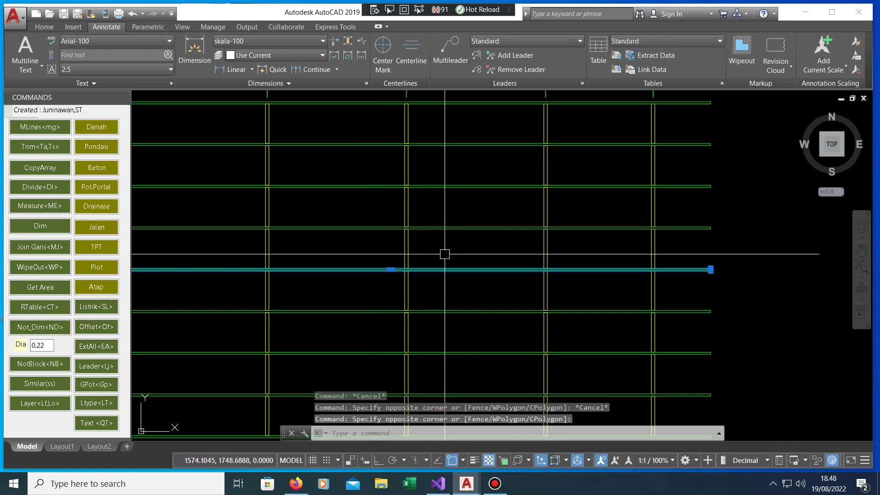
pyautogui.press('Escape')
pyautogui.scroll(2, 444, 254)
pyautogui.click(452, 304)
pyautogui.press('Escape')
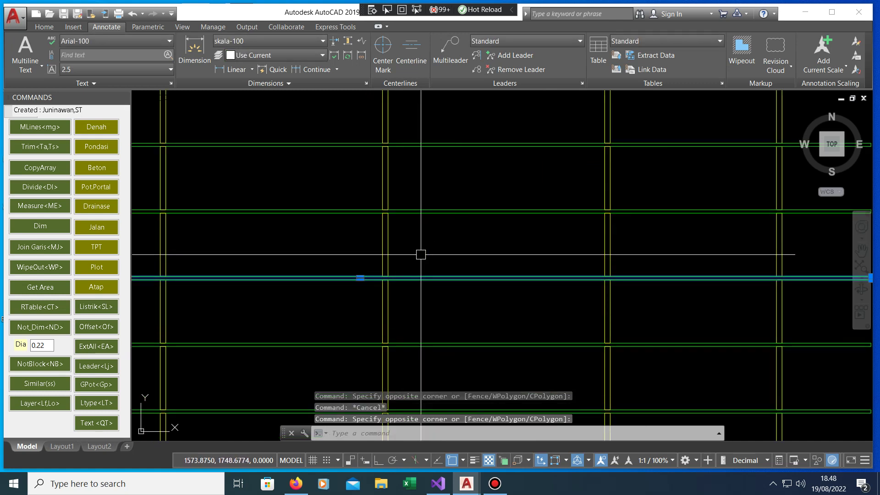
pyautogui.click(423, 248)
pyautogui.click(322, 236)
pyautogui.press('Escape')
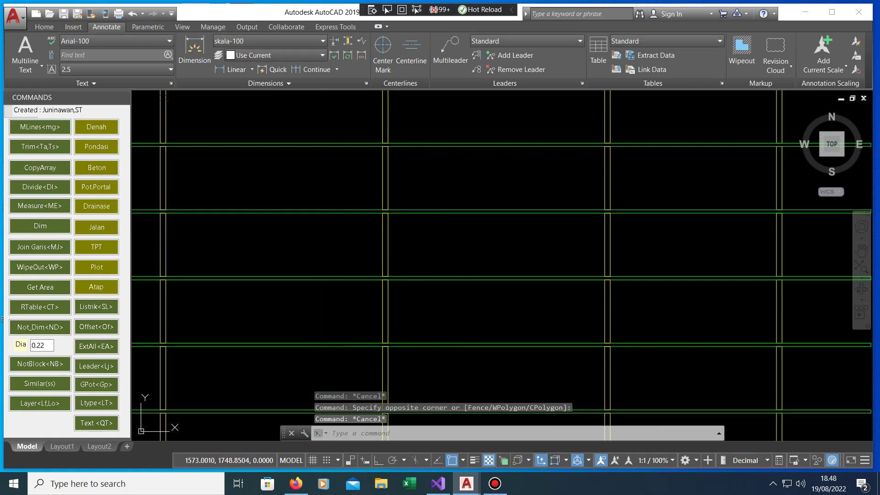
pyautogui.click(96, 286)
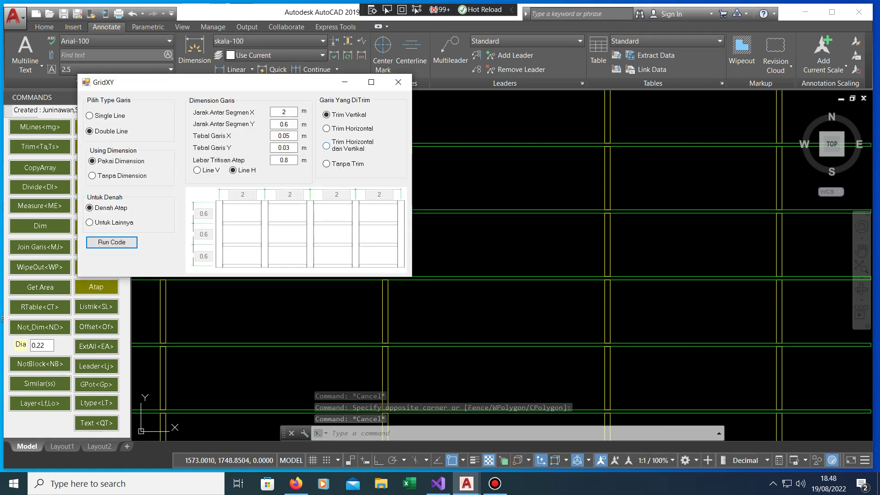
# Step: Generate the grid with horizontal-line trimming, then draw a new boundary rectangle
pyautogui.click(327, 128)
pyautogui.click(111, 242)
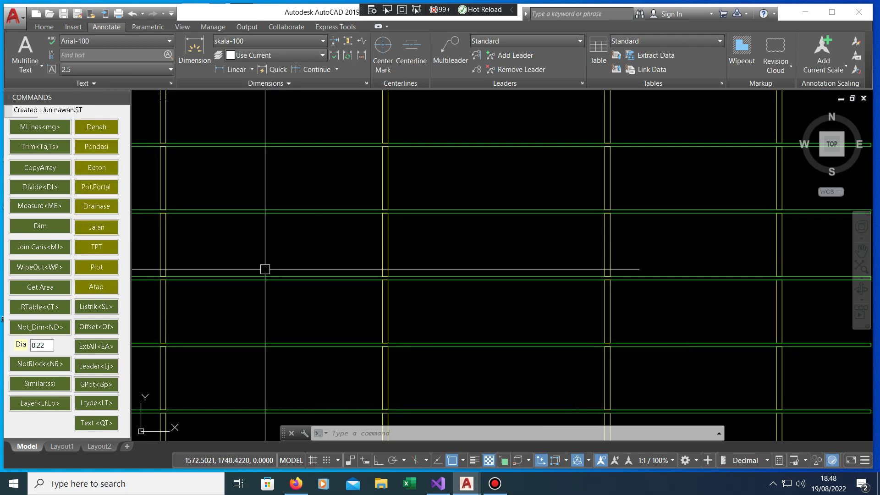
pyautogui.write('ec')
pyautogui.press('Return')
pyautogui.scroll(2, 353, 221)
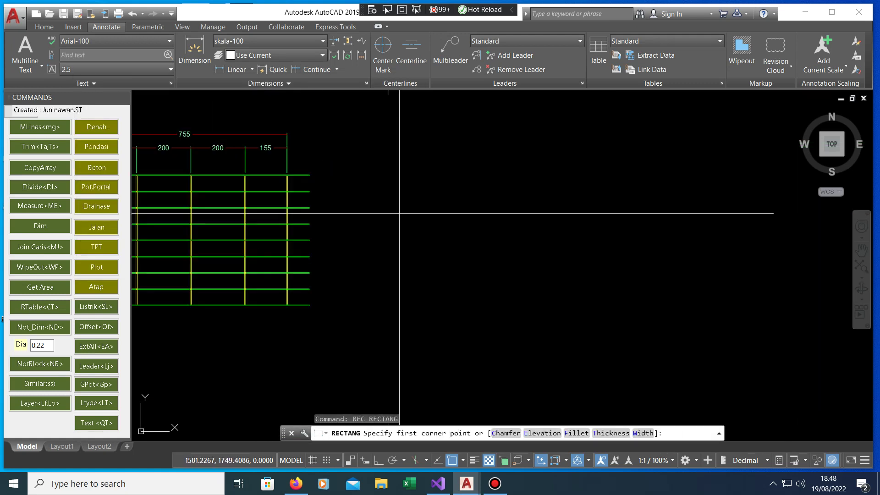
pyautogui.scroll(2, 403, 216)
pyautogui.click(385, 189)
pyautogui.click(502, 333)
# Step: Run GridXY with its current settings and window-select the lower grid line pair
pyautogui.click(96, 286)
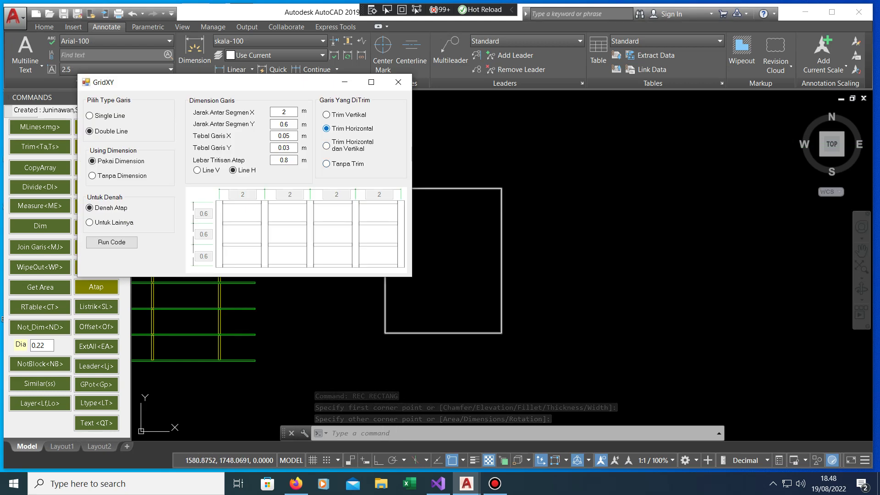
pyautogui.press('Return')
pyautogui.scroll(3, 283, 353)
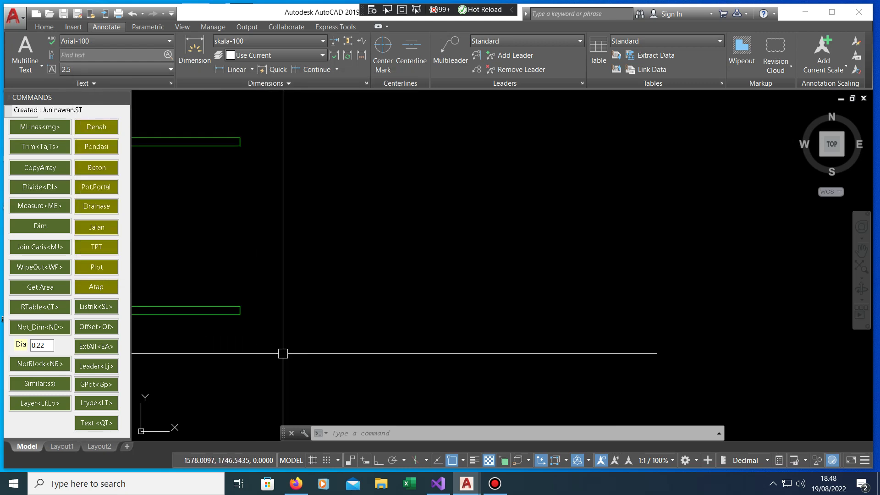
pyautogui.click(282, 353)
pyautogui.click(207, 285)
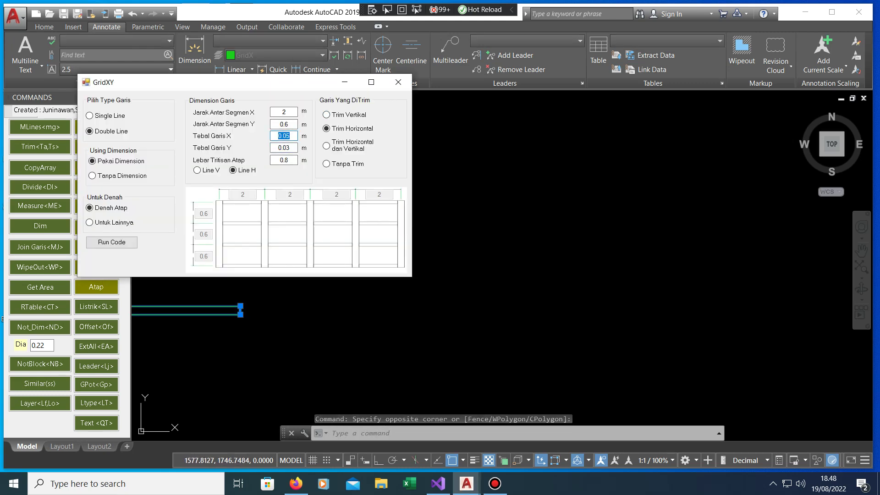
pyautogui.press('Return')
# Step: Window-select the two vertical grid lines to inspect them, then clear the selection
pyautogui.scroll(-4, 484, 215)
pyautogui.scroll(5, 267, 313)
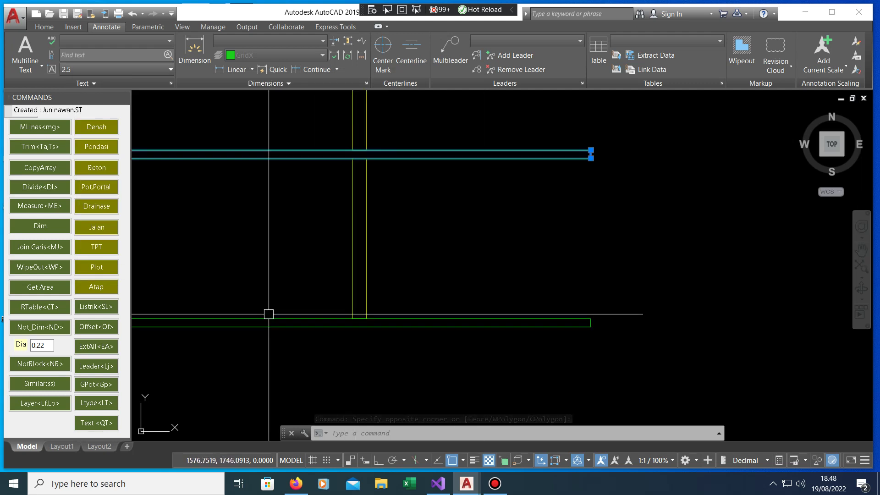
pyautogui.click(423, 269)
pyautogui.click(307, 246)
pyautogui.scroll(-4, 466, 250)
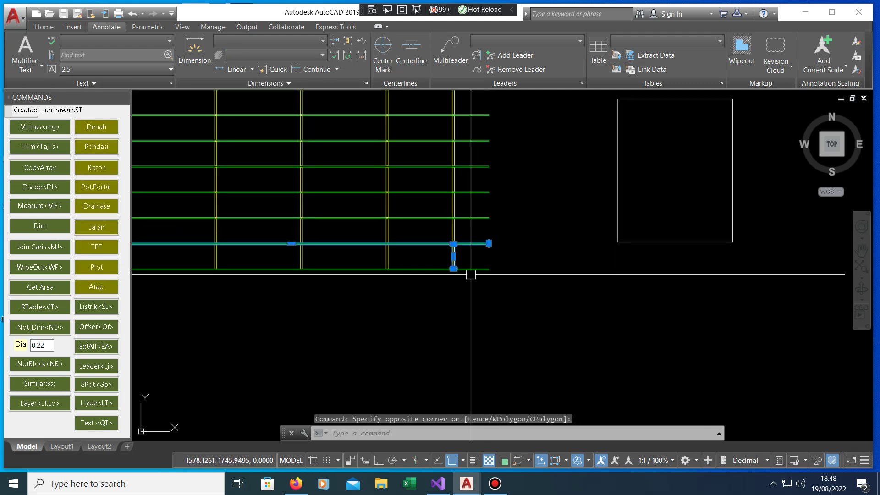
pyautogui.scroll(4, 452, 260)
pyautogui.press('Escape')
# Step: Inspect the middle vertical line pair, clear it, and reopen the GridXY roof settings
pyautogui.click(547, 254)
pyautogui.click(483, 255)
pyautogui.press('Escape')
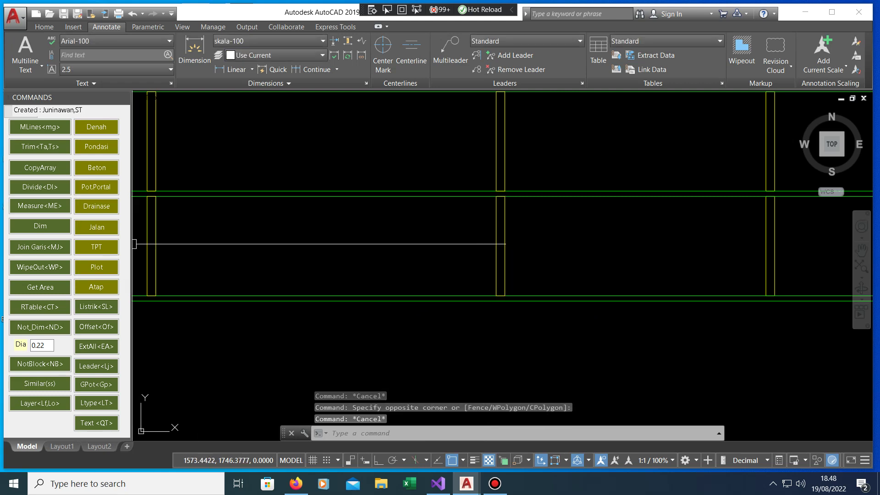
pyautogui.click(96, 287)
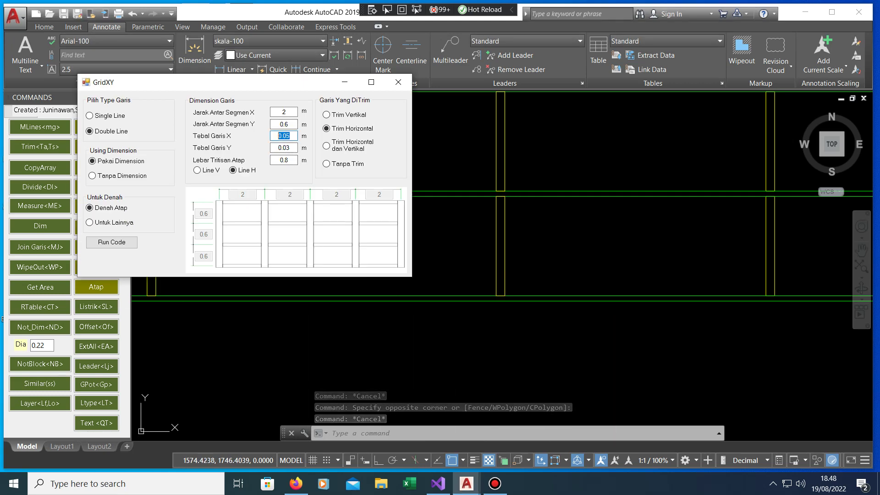
# Step: Draw the dimensioned 268 by 216 grid along the white rectangle's top edge
pyautogui.click(111, 242)
pyautogui.scroll(-3, 275, 267)
pyautogui.scroll(3, 350, 275)
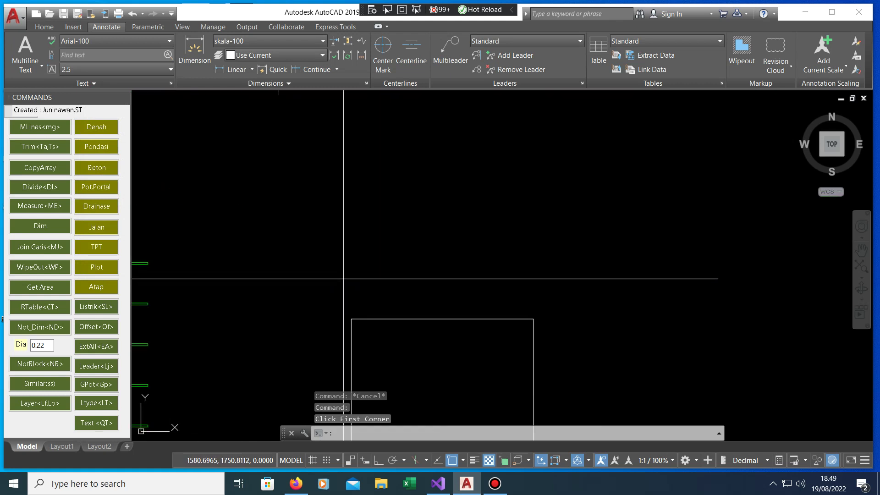
pyautogui.scroll(2, 350, 315)
pyautogui.click(351, 319)
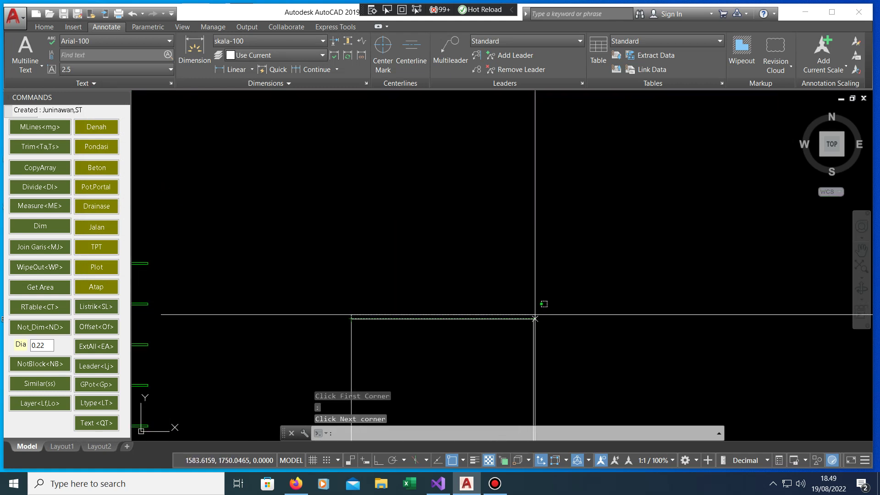
pyautogui.click(533, 173)
pyautogui.press('Return')
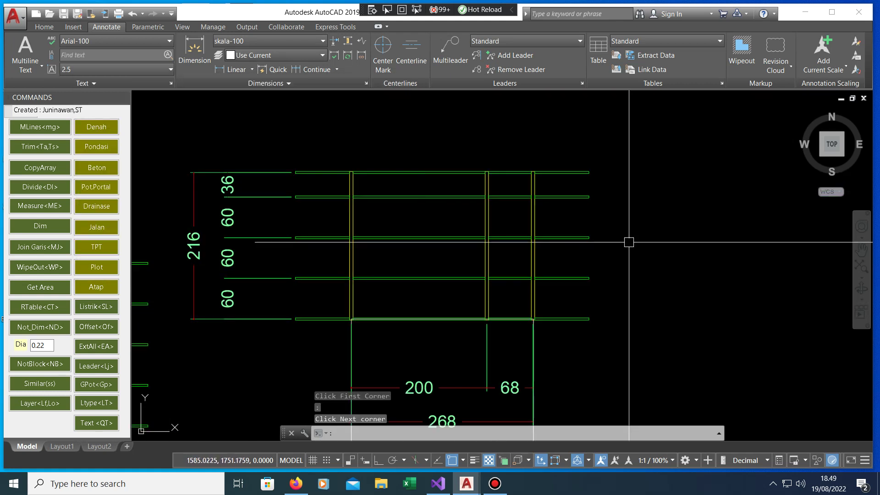
# Step: Crossing-select the grid's five protruding right-hand line ends
pyautogui.click(637, 353)
pyautogui.click(582, 150)
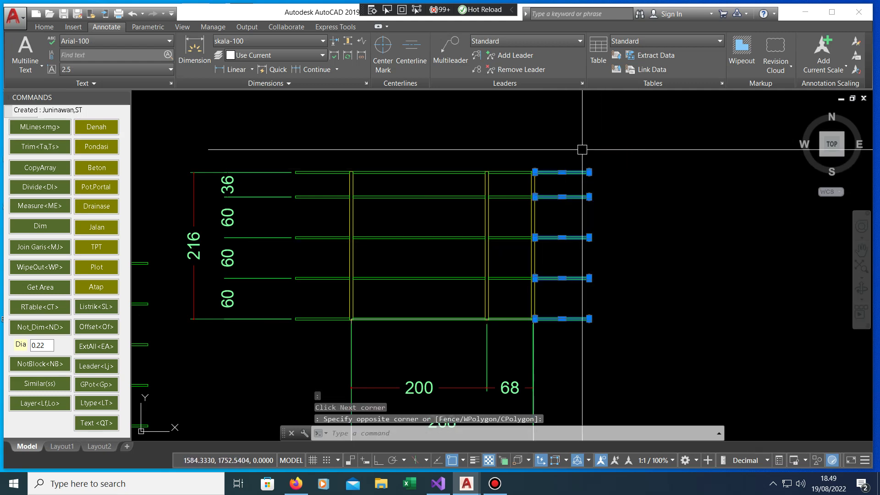
pyautogui.scroll(-4, 426, 188)
pyautogui.scroll(2, 355, 204)
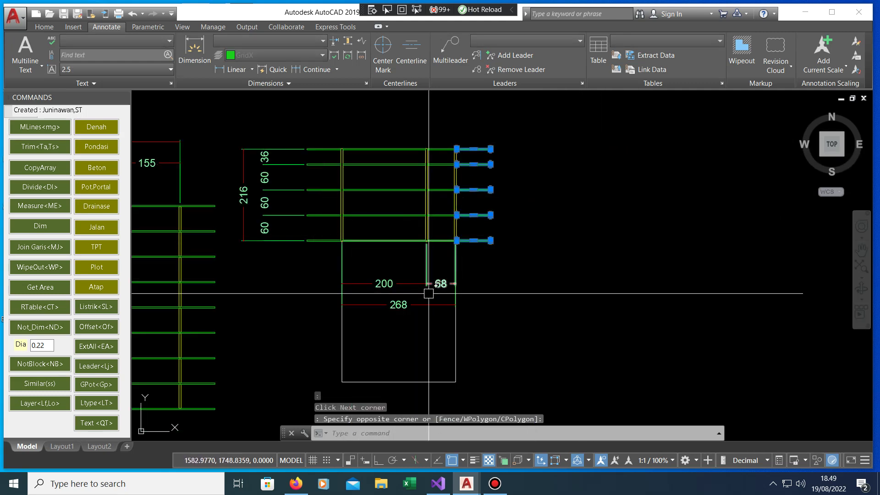
pyautogui.scroll(2, 429, 294)
pyautogui.click(96, 286)
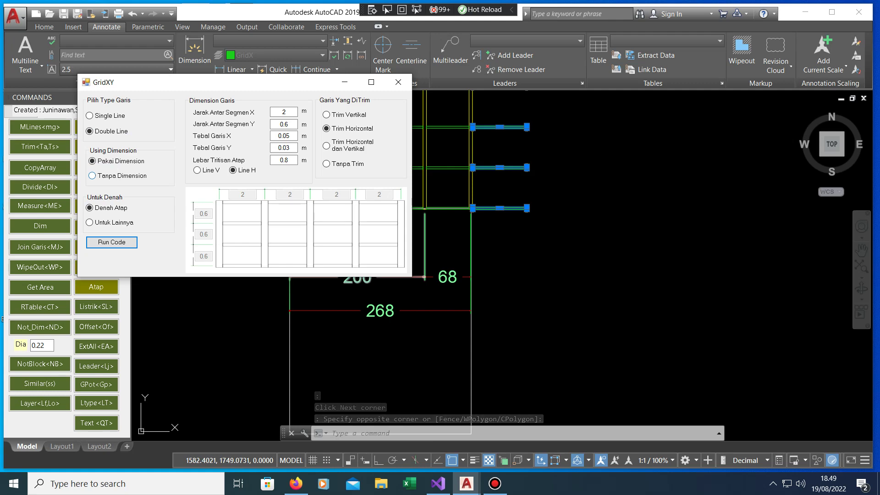
pyautogui.press('Escape')
pyautogui.scroll(-4, 401, 277)
# Step: Erase the five line ends, then delete the whole grid with its dimensions
pyautogui.write('e')
pyautogui.press('Return')
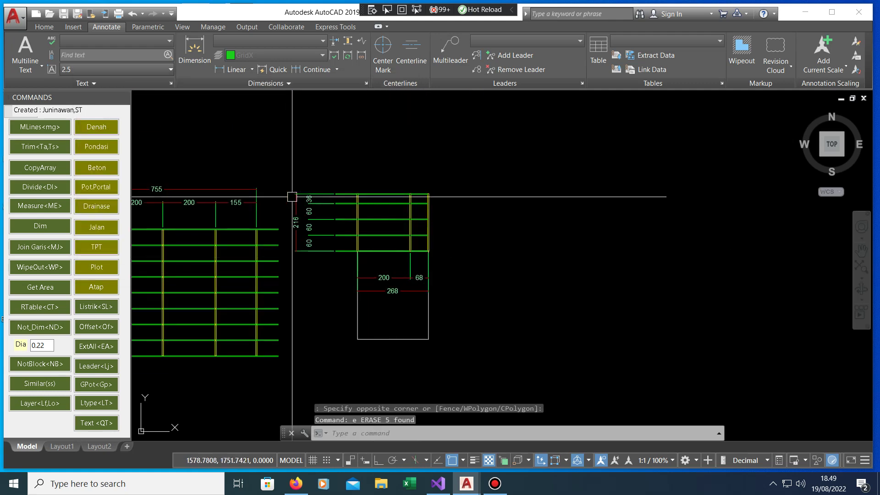
pyautogui.click(287, 174)
pyautogui.click(515, 324)
pyautogui.press('Delete')
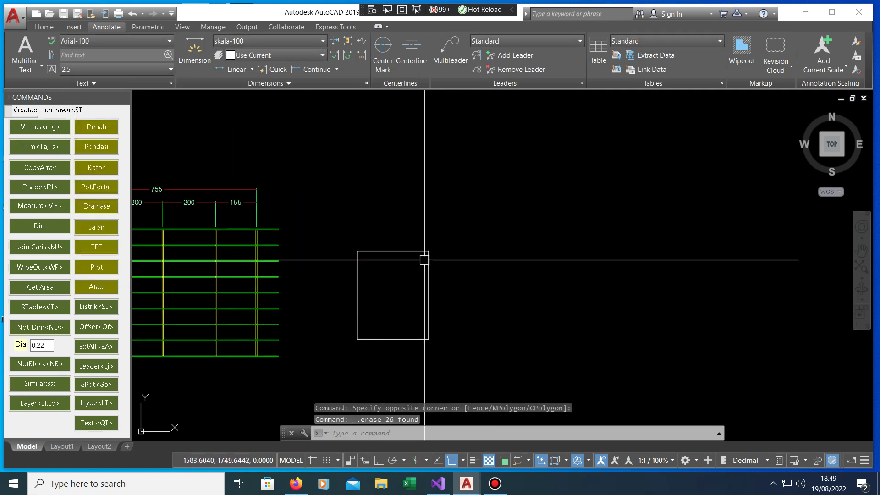
# Step: Draw a fresh roof grid from two corners and test-select its right-hand line ends
pyautogui.click(96, 286)
pyautogui.click(112, 242)
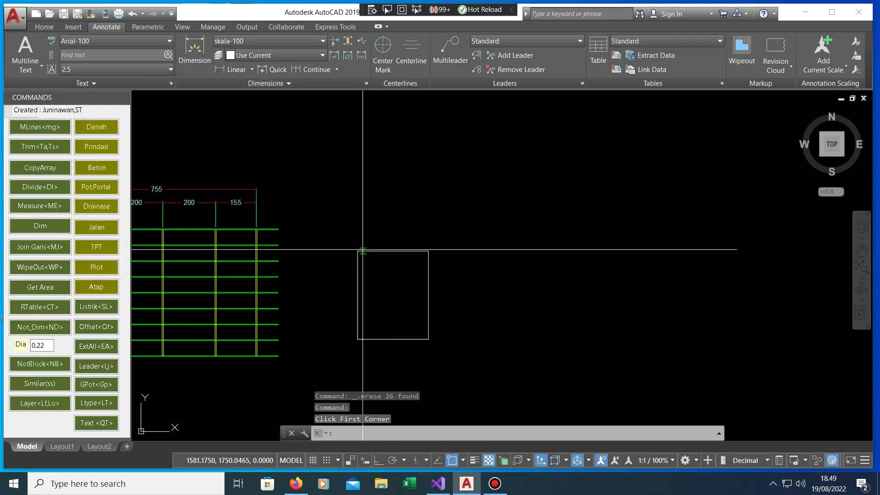
pyautogui.click(358, 251)
pyautogui.click(429, 251)
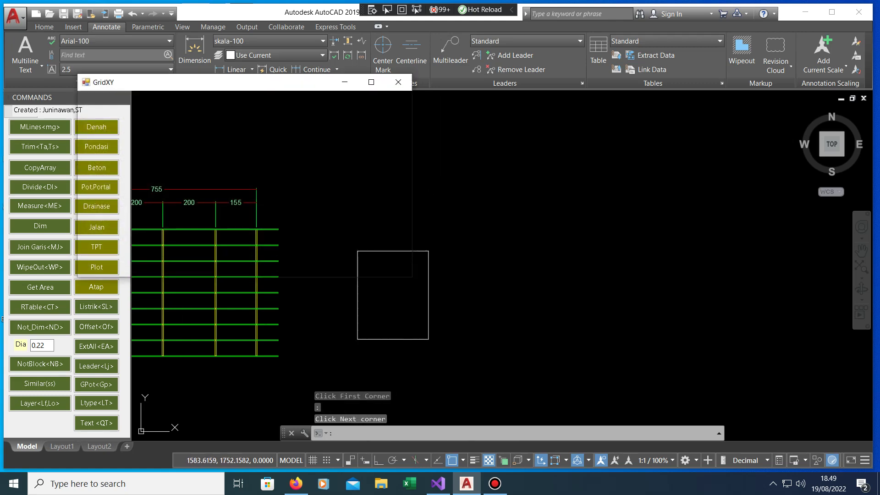
pyautogui.press('Return')
pyautogui.click(507, 284)
pyautogui.click(474, 137)
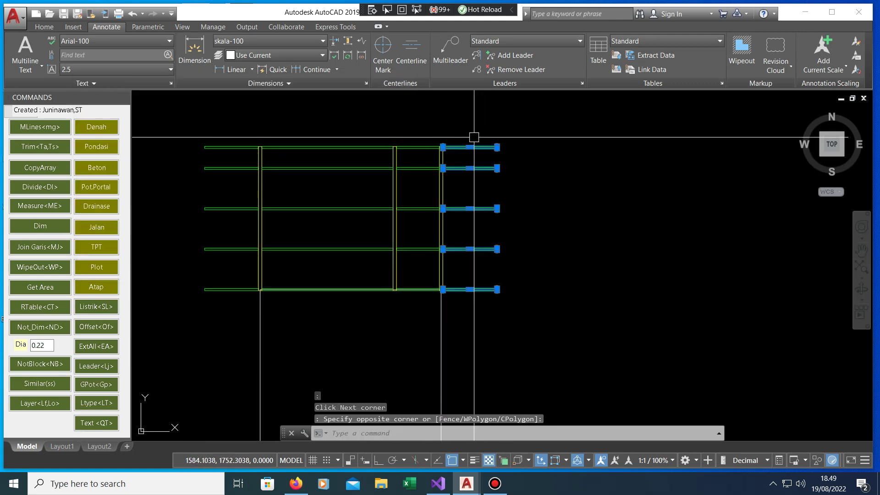
pyautogui.press('Escape')
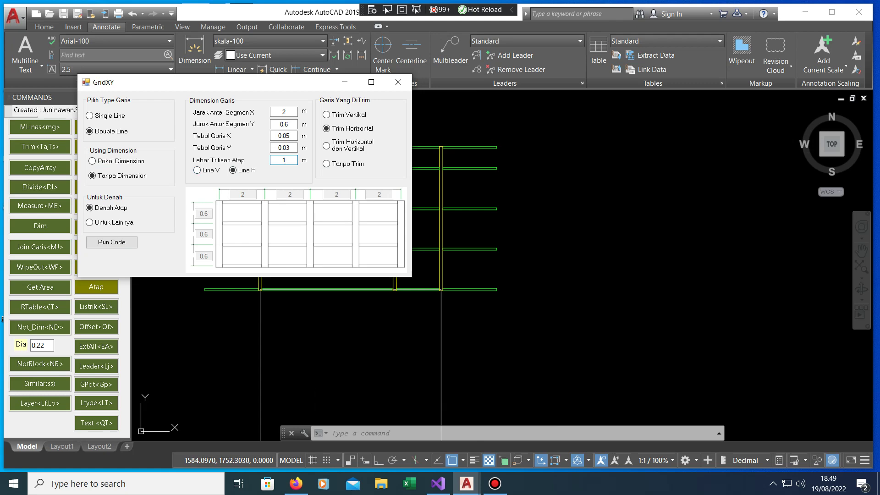
# Step: Draw a non-dimensioned 1 m-eave grid from two corners and crossing-select its right-end lines
pyautogui.click(111, 242)
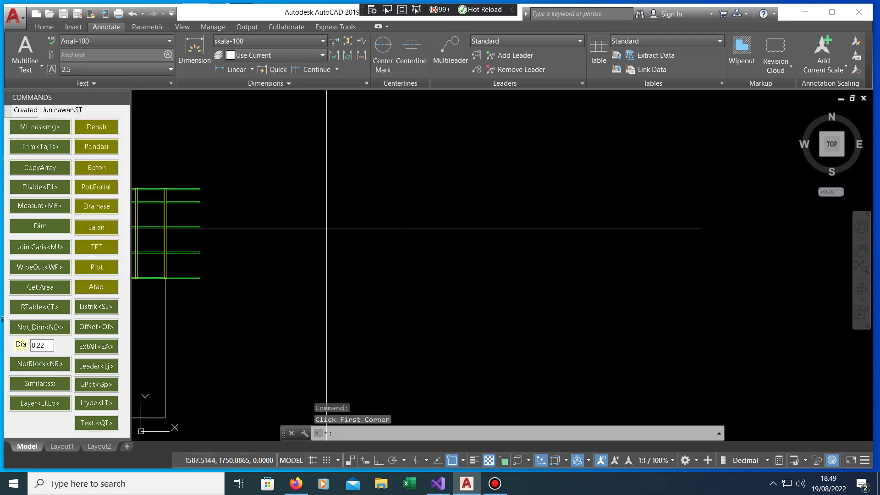
pyautogui.click(318, 196)
pyautogui.click(475, 325)
pyautogui.click(112, 242)
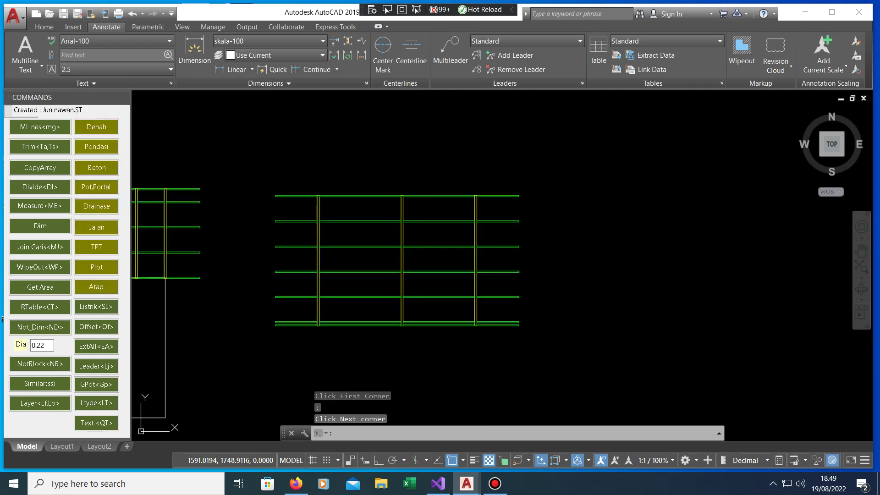
pyautogui.click(552, 345)
pyautogui.click(501, 174)
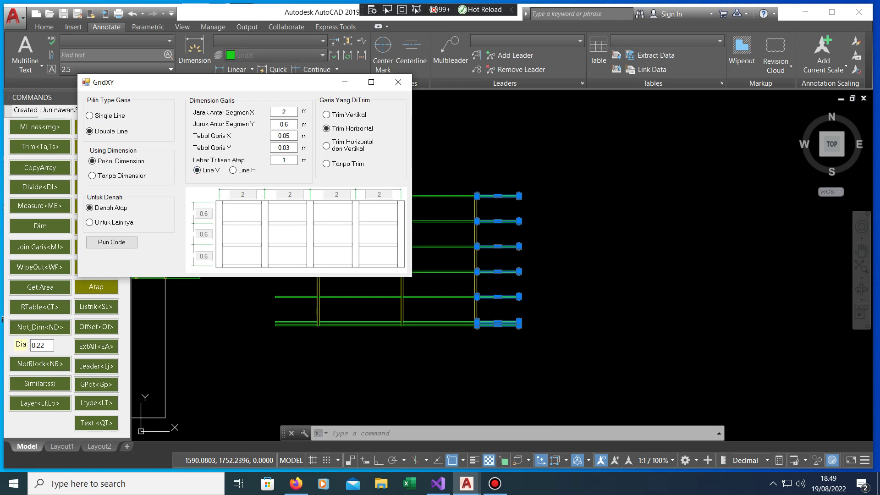
# Step: Draw the dimensioned 371 by 455 grid from two corner picks
pyautogui.click(111, 242)
pyautogui.scroll(-2, 369, 238)
pyautogui.click(314, 173)
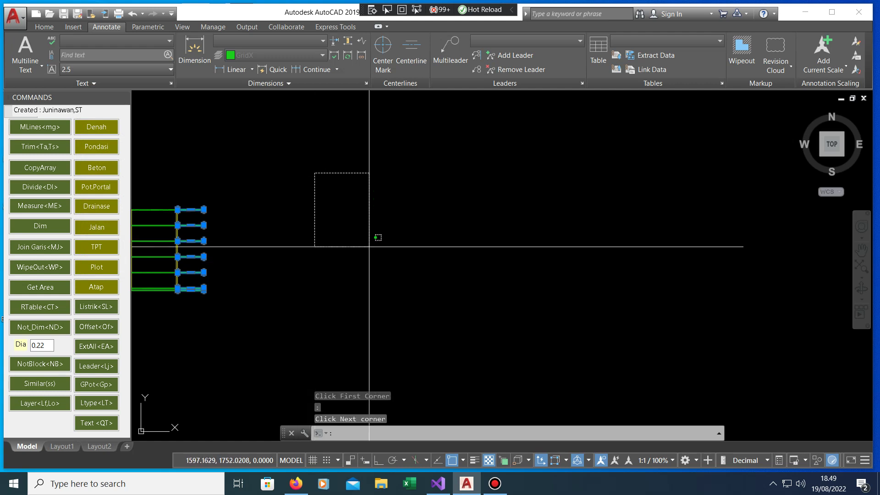
pyautogui.click(369, 247)
# Step: Select the grid's vertical lines and one horizontal line, clear them, and switch back to GridXY
pyautogui.click(111, 242)
pyautogui.scroll(2, 415, 312)
pyautogui.click(420, 327)
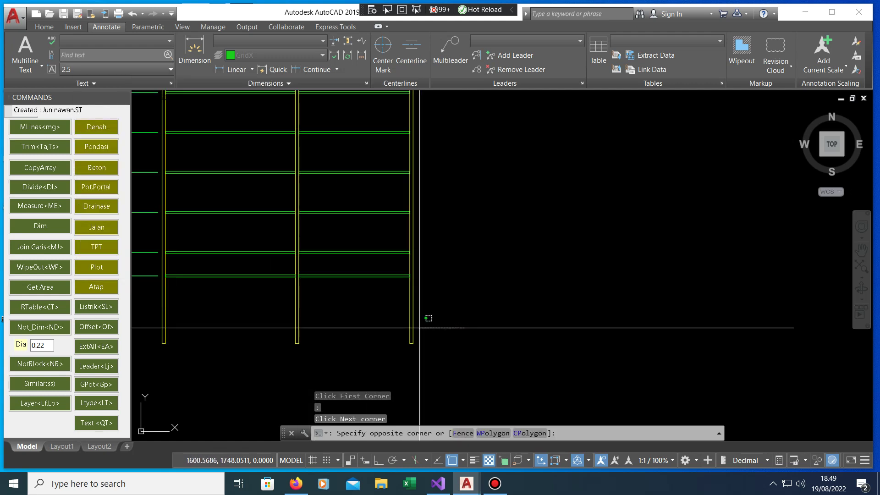
pyautogui.scroll(-3, 258, 329)
pyautogui.click(207, 331)
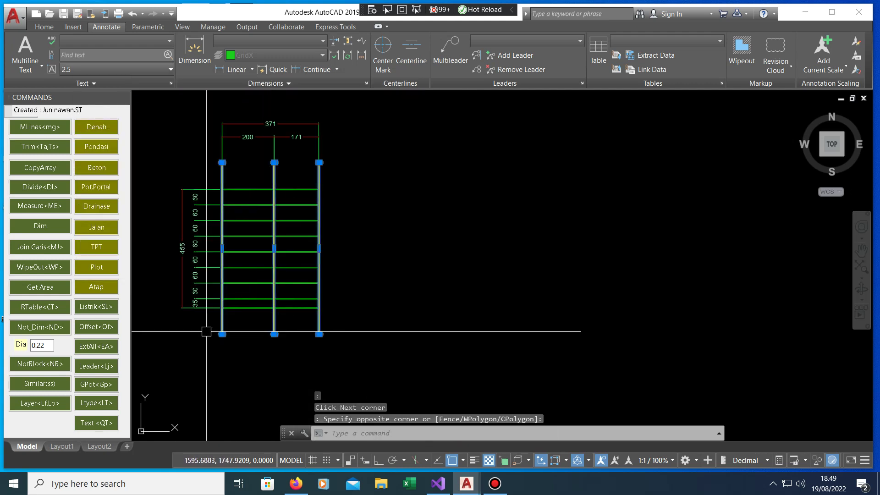
pyautogui.press('Escape')
pyautogui.scroll(3, 232, 271)
pyautogui.click(254, 273)
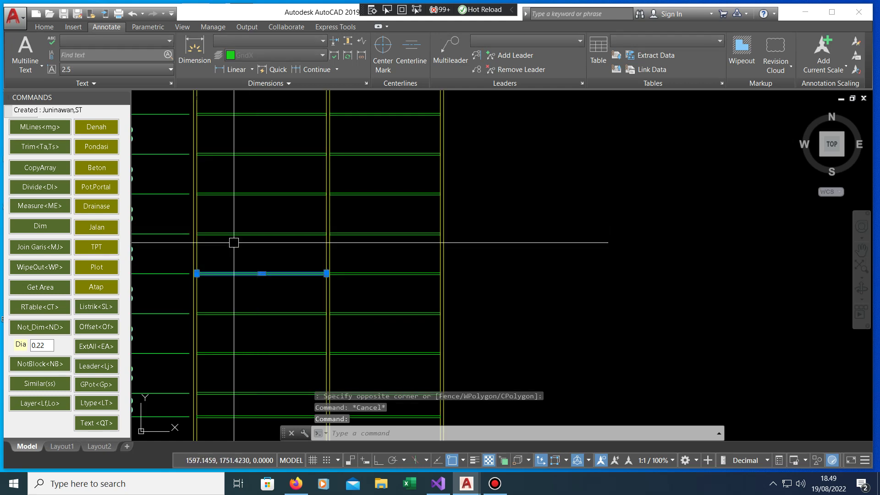
pyautogui.press('Escape')
pyautogui.hotkey('alt', 'Tab')
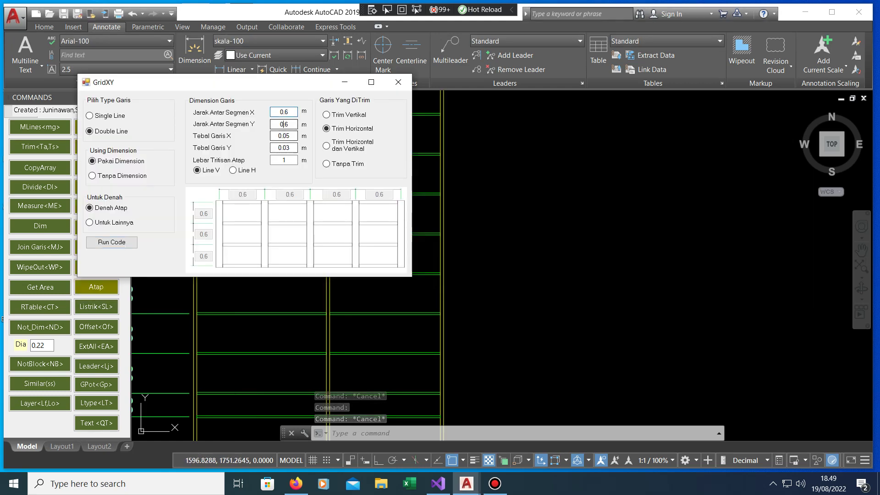
# Step: Generate the 449 by 471 dimensioned grid of 60-unit bays from two rectangle corners
pyautogui.press('Return')
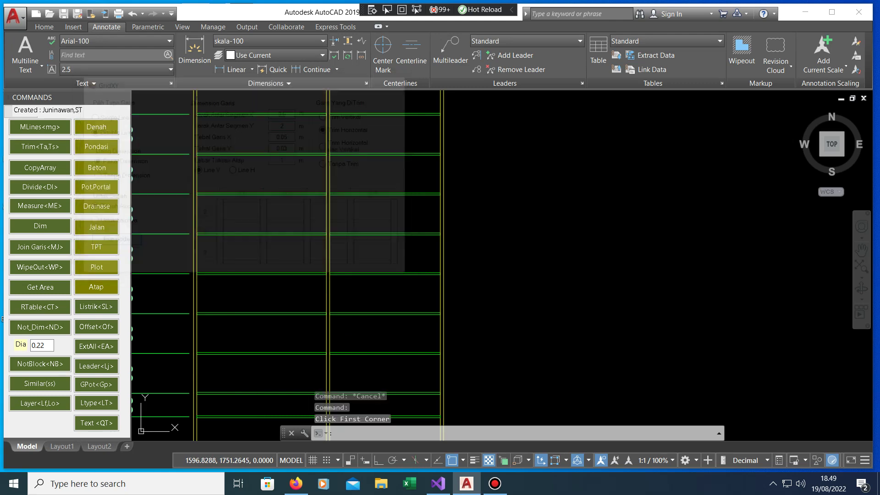
pyautogui.click(324, 163)
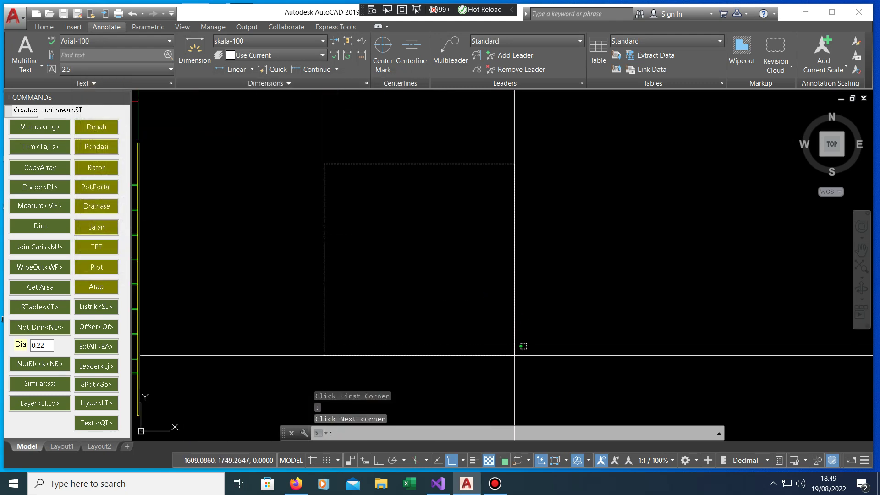
pyautogui.click(522, 349)
pyautogui.press('Return')
pyautogui.scroll(-2, 417, 275)
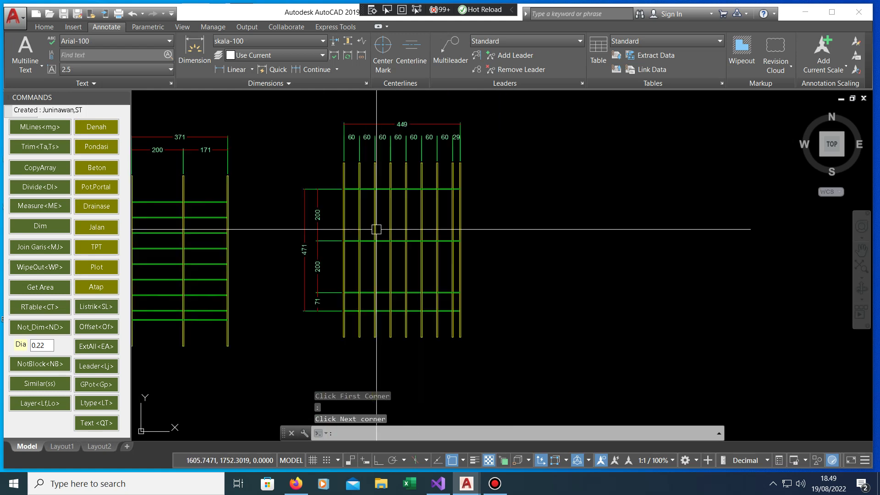
pyautogui.scroll(2, 509, 353)
# Step: Window-select the vertical lines and the segments between two columns, clear them, and reopen GridXY
pyautogui.click(660, 367)
pyautogui.click(267, 352)
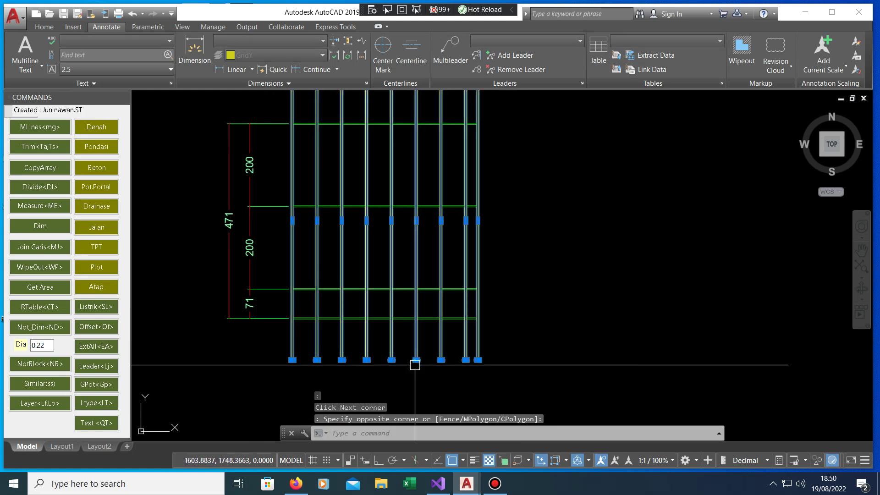
pyautogui.scroll(-1, 328, 350)
pyautogui.press('Escape')
pyautogui.scroll(2, 362, 271)
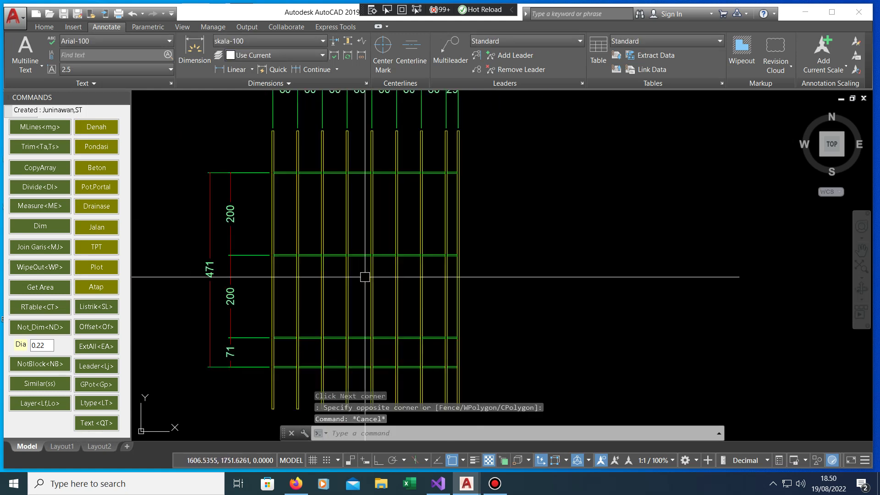
pyautogui.click(388, 354)
pyautogui.click(393, 184)
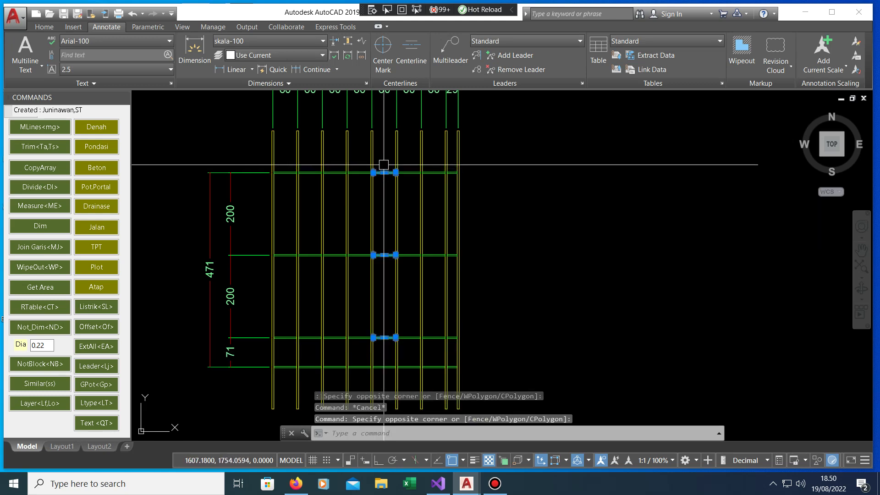
pyautogui.scroll(3, 350, 176)
pyautogui.scroll(3, 348, 193)
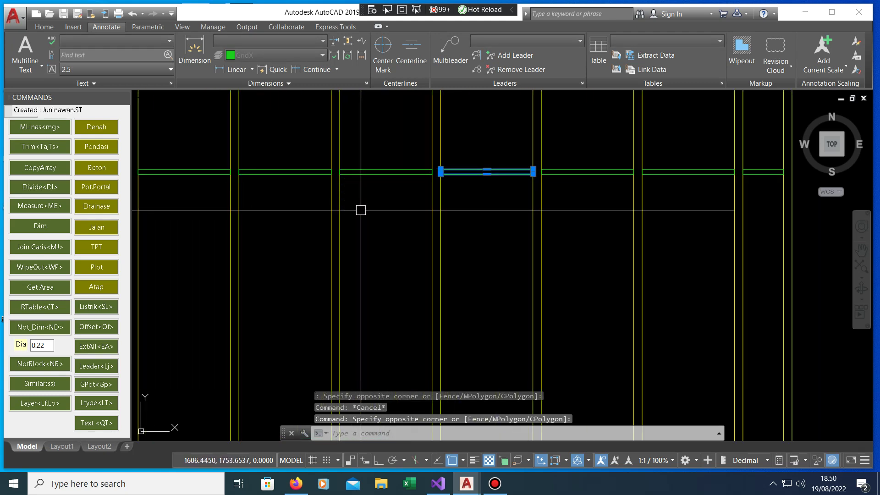
pyautogui.press('Escape')
pyautogui.click(96, 287)
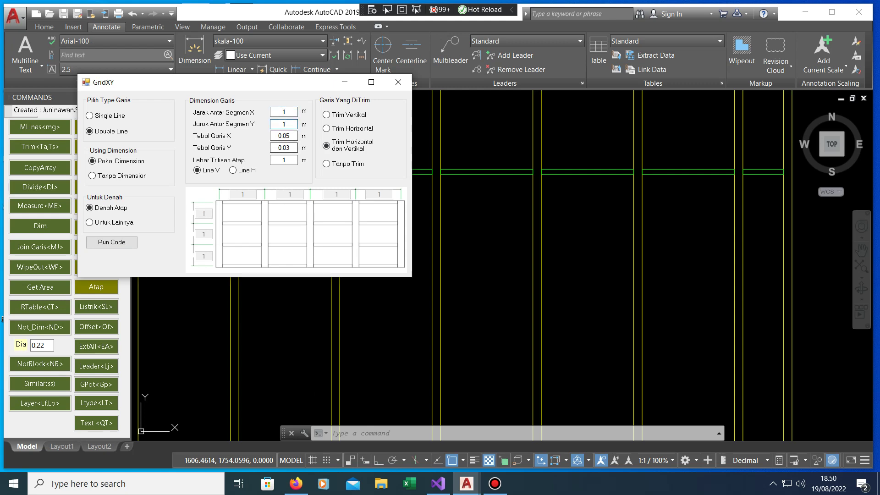
# Step: Draw the both-way-trimmed 267 by 224 grid from two corners
pyautogui.press('Return')
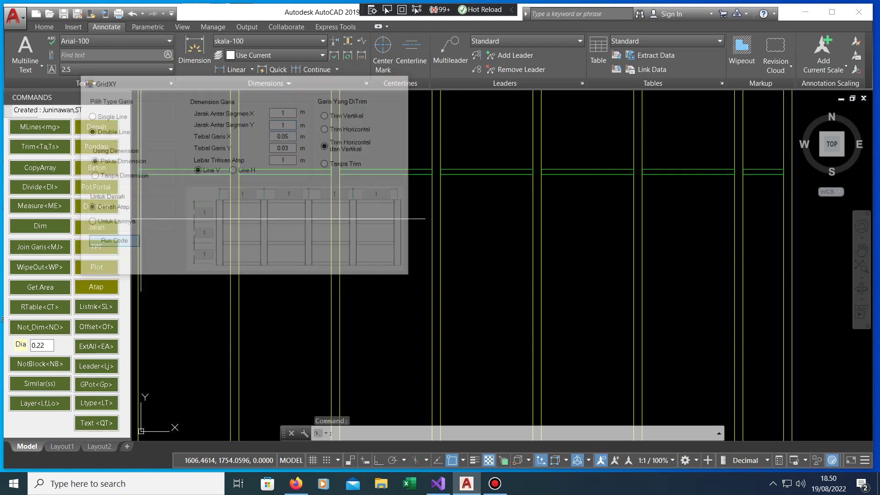
pyautogui.click(244, 162)
pyautogui.click(337, 245)
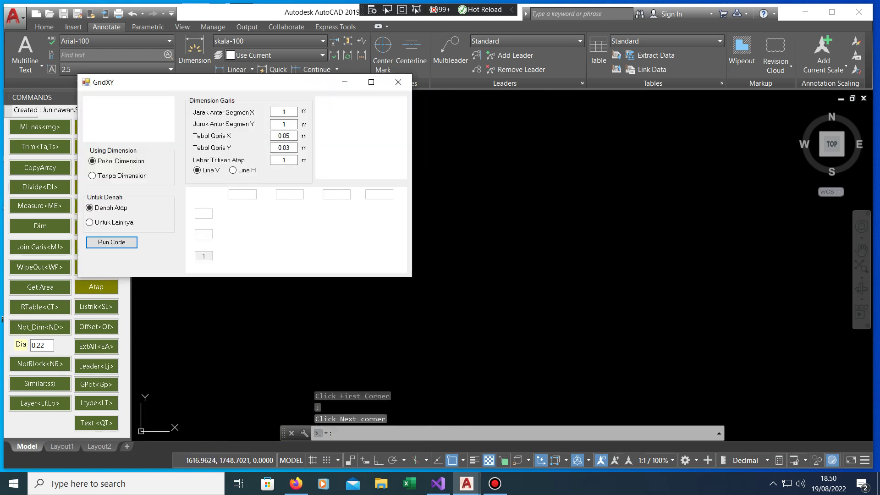
pyautogui.press('Return')
pyautogui.scroll(3, 397, 306)
# Step: Window-select the wall lines and the lines below, then cancel the selection
pyautogui.click(520, 350)
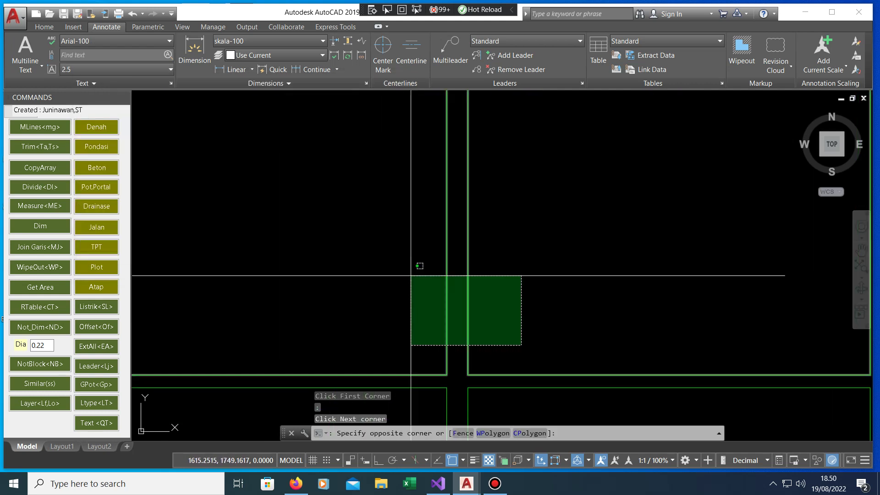
pyautogui.click(410, 271)
pyautogui.scroll(-1, 436, 315)
pyautogui.scroll(2, 460, 352)
pyautogui.click(460, 351)
pyautogui.click(388, 291)
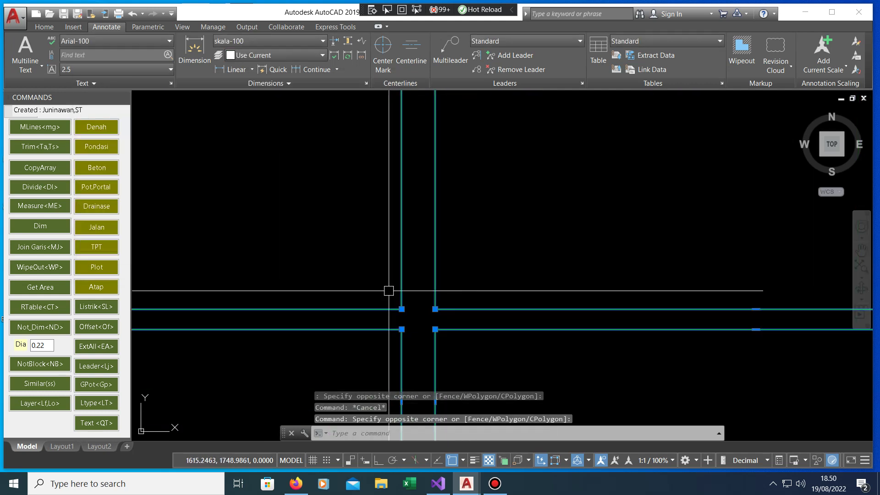
pyautogui.press('Escape')
pyautogui.scroll(-2, 449, 277)
pyautogui.scroll(2, 403, 299)
pyautogui.scroll(-2, 398, 298)
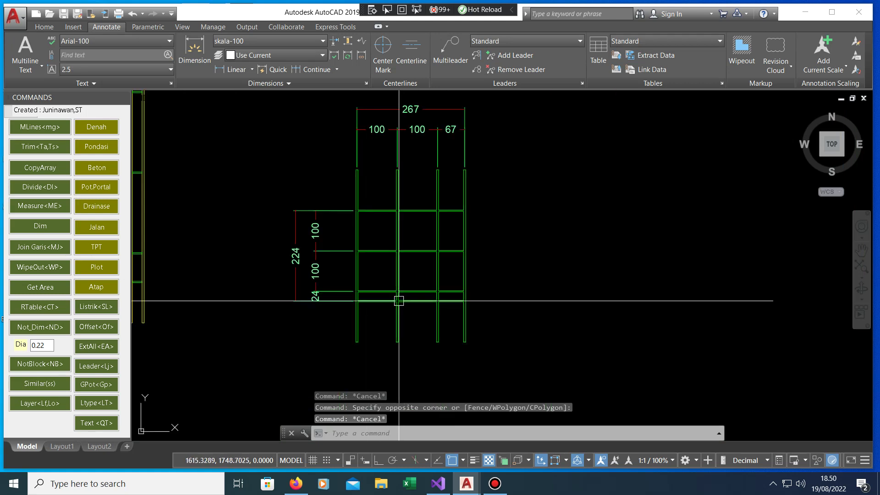
pyautogui.scroll(2, 429, 208)
pyautogui.scroll(-2, 430, 207)
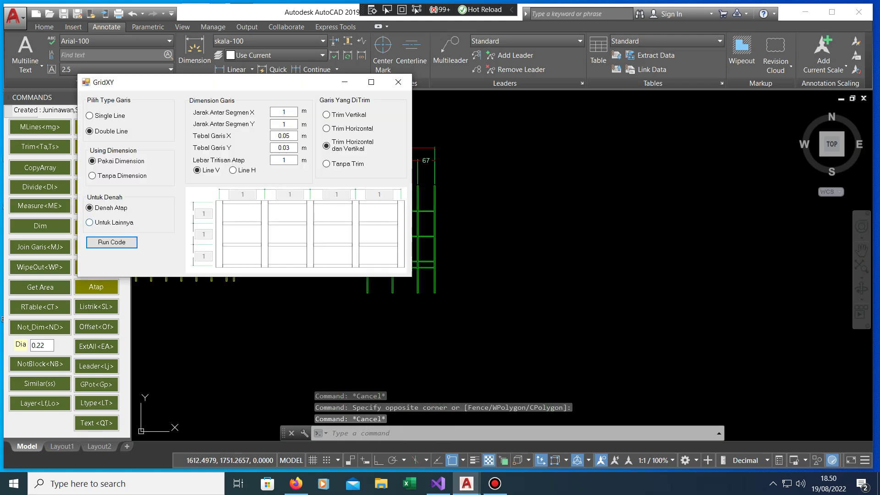
# Step: Draw a smaller grid with 100 and 33 bays from two corners
pyautogui.click(111, 242)
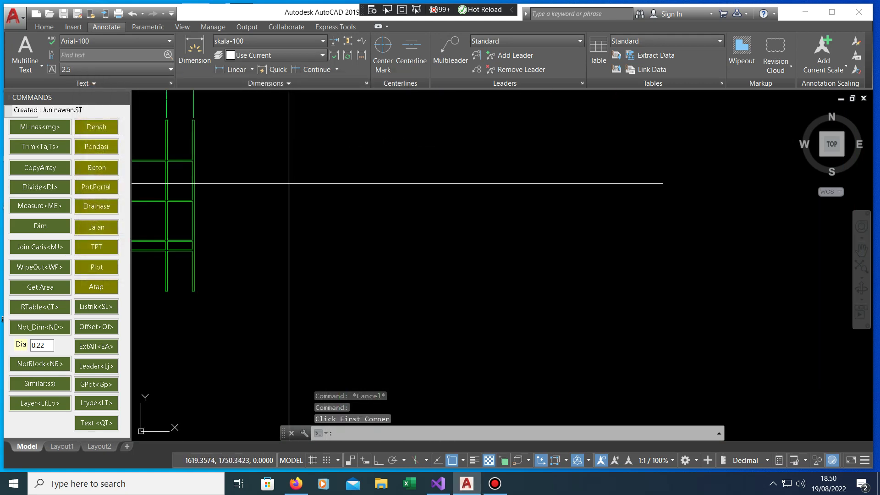
pyautogui.click(289, 184)
pyautogui.click(366, 298)
pyautogui.press('Return')
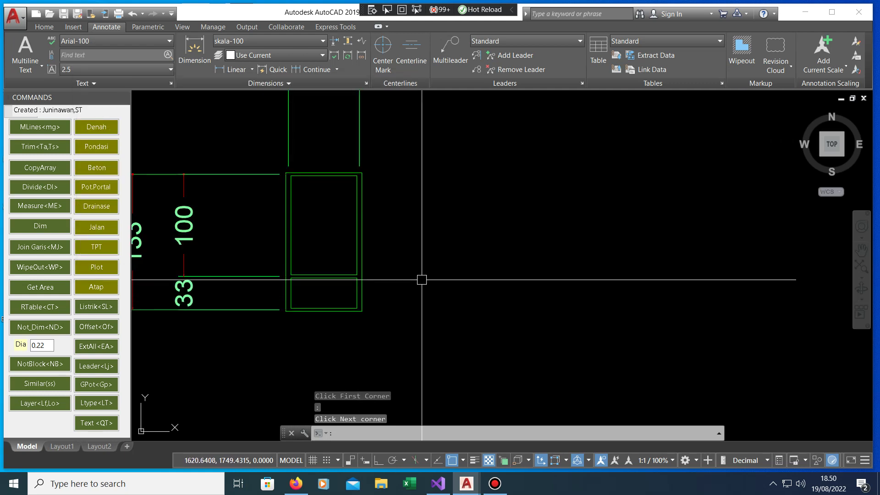
pyautogui.scroll(2, 422, 281)
pyautogui.click(279, 249)
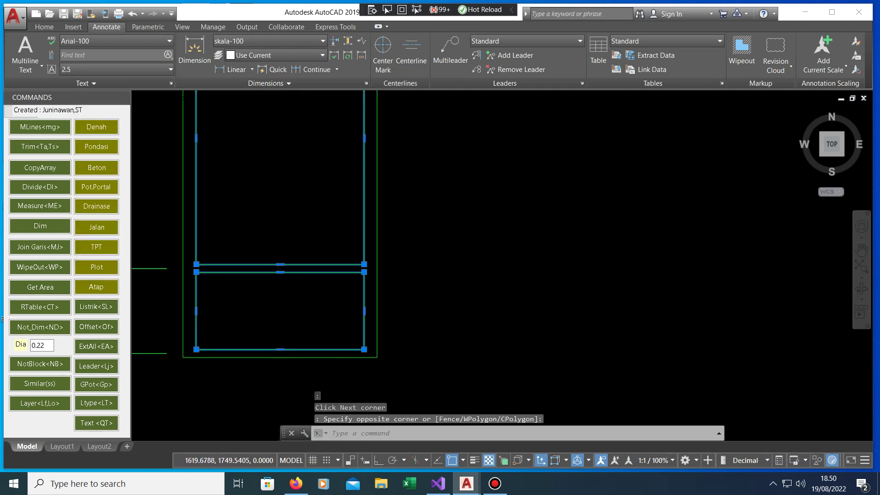
pyautogui.scroll(-2, 281, 259)
pyautogui.press('Escape')
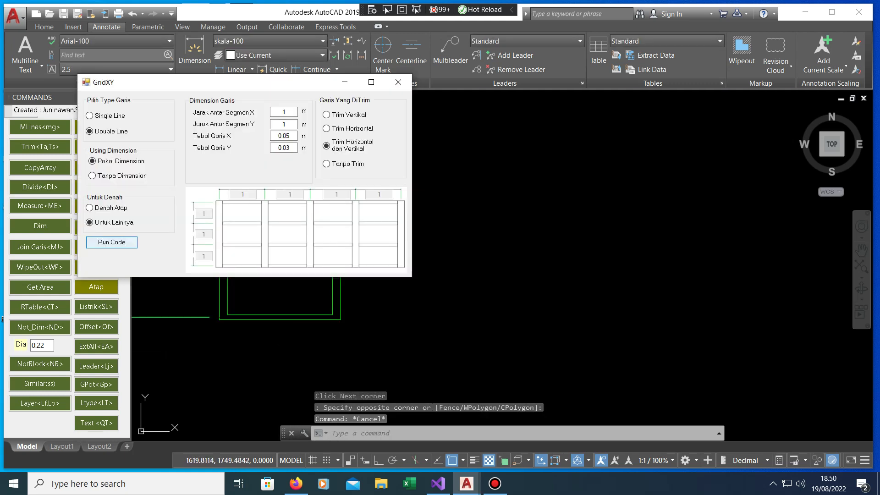
# Step: Draw the 69 by 139 dimensioned grid beside the others from two corners
pyautogui.click(111, 242)
pyautogui.click(432, 122)
pyautogui.click(540, 324)
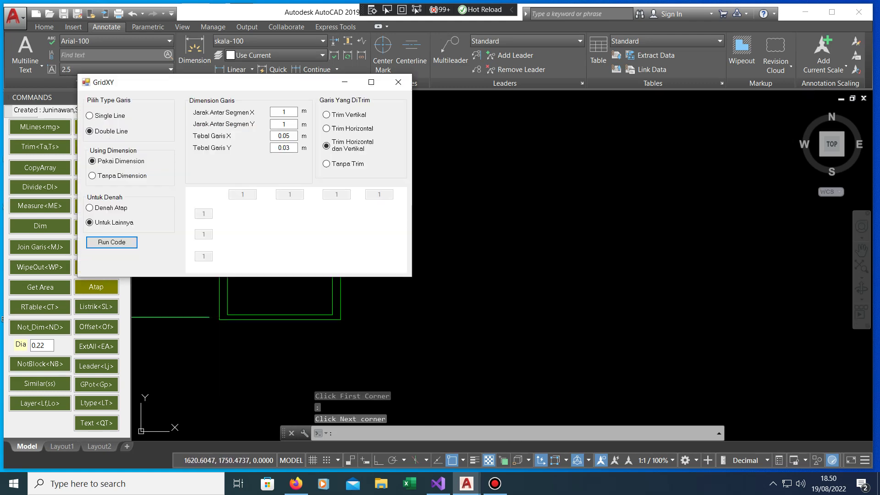
pyautogui.press('Escape')
pyautogui.scroll(-1, 435, 256)
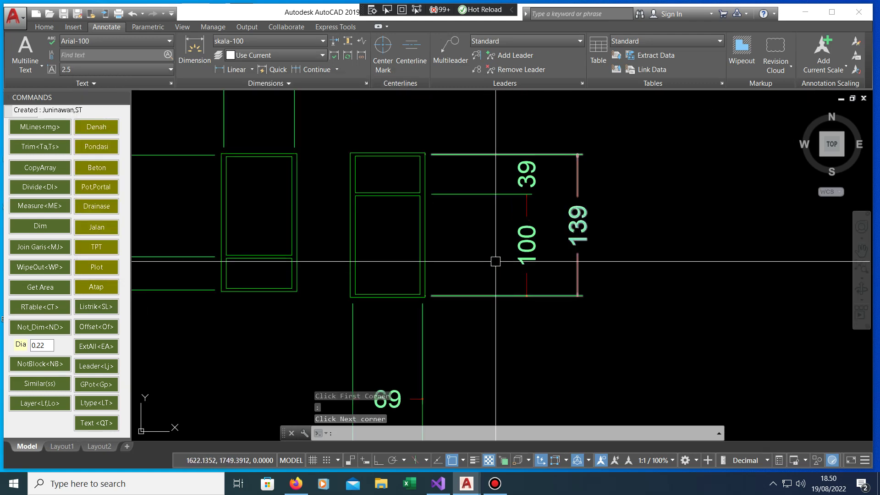
pyautogui.press('Escape')
pyautogui.press('Escape')
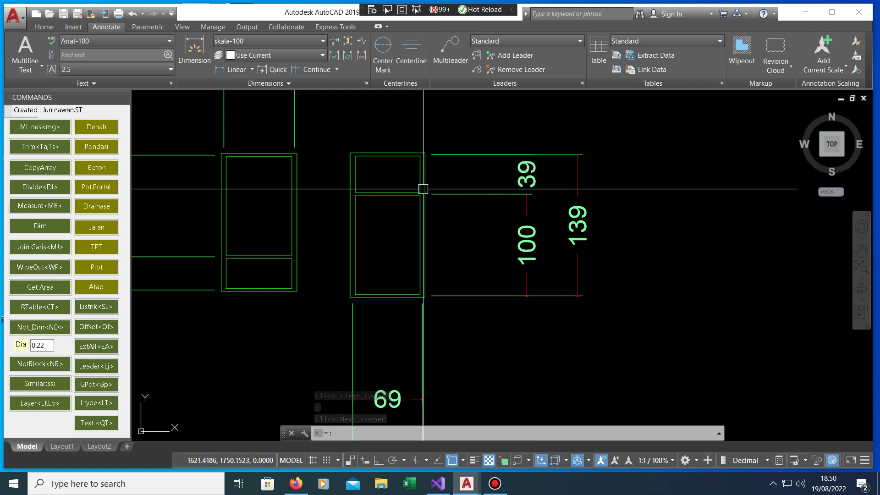
pyautogui.scroll(-1, 418, 198)
pyautogui.scroll(1, 421, 285)
pyautogui.click(454, 312)
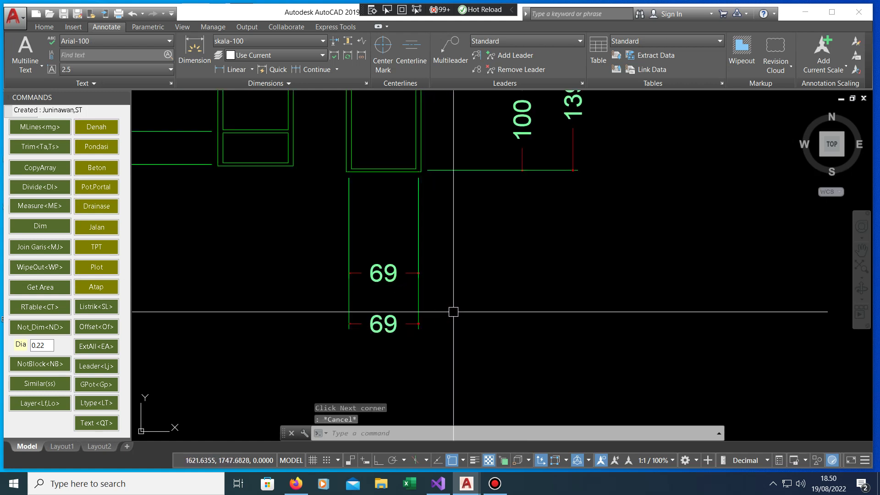
pyautogui.press('Escape')
# Step: Try stretching the two 69 dimensions with a crossing window, cancel, and reopen GridXY
pyautogui.write('s')
pyautogui.press('Return')
pyautogui.click(501, 353)
pyautogui.click(305, 261)
pyautogui.press('Return')
pyautogui.click(385, 317)
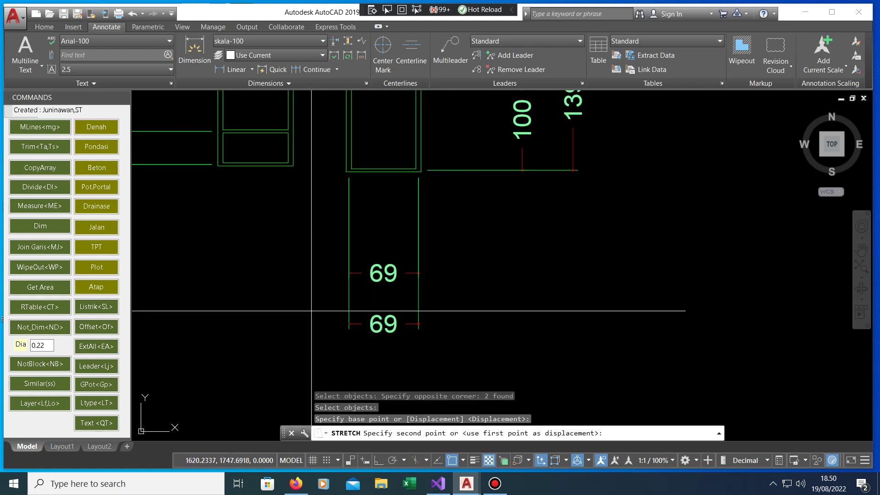
pyautogui.press('Escape')
pyautogui.scroll(-1, 417, 188)
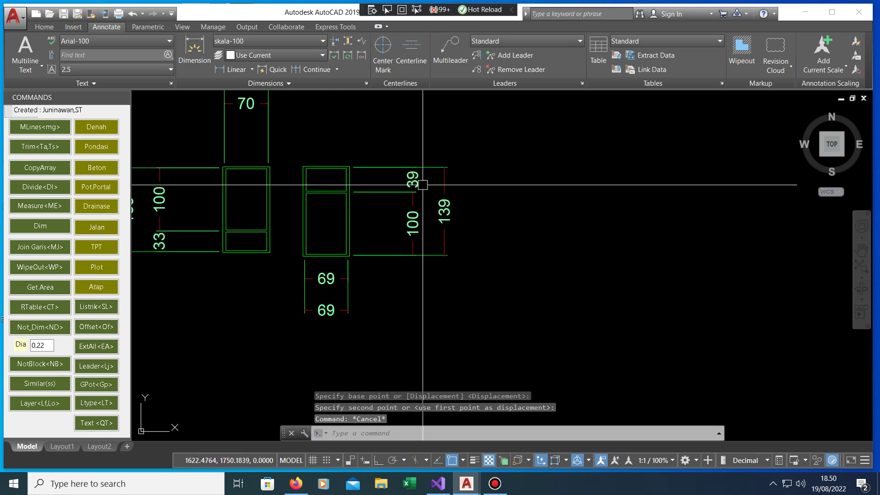
pyautogui.scroll(1, 419, 186)
pyautogui.scroll(-2, 417, 188)
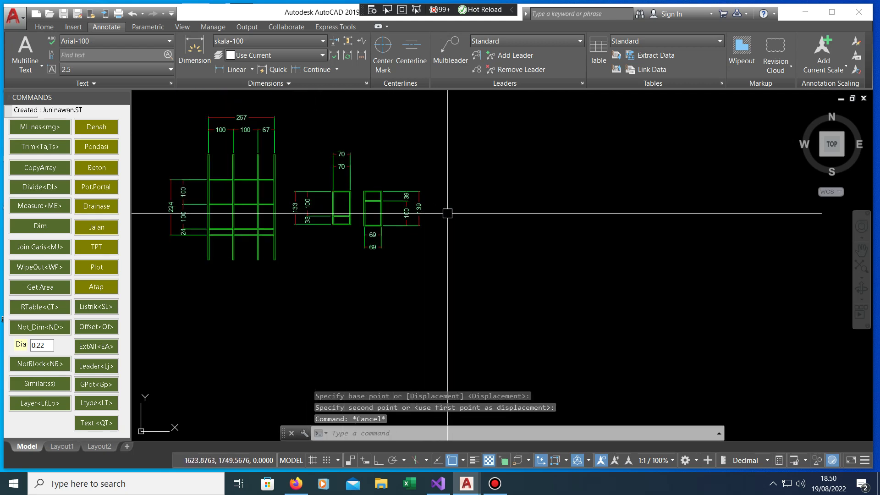
pyautogui.click(96, 286)
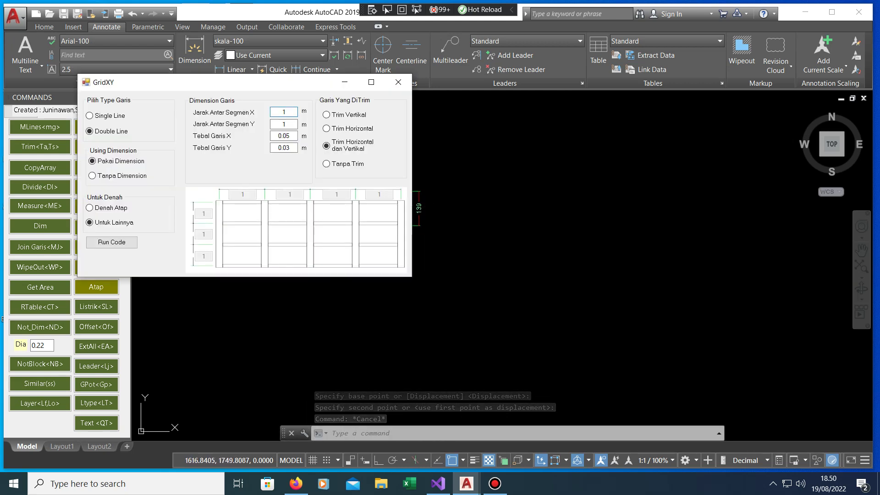
# Step: Draw another grid by picking its two opposite corners
pyautogui.click(111, 242)
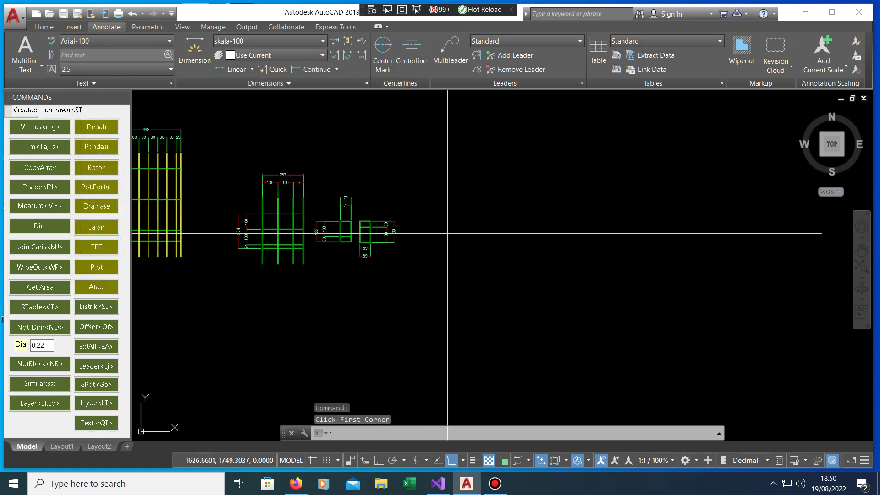
pyautogui.click(419, 195)
pyautogui.click(533, 315)
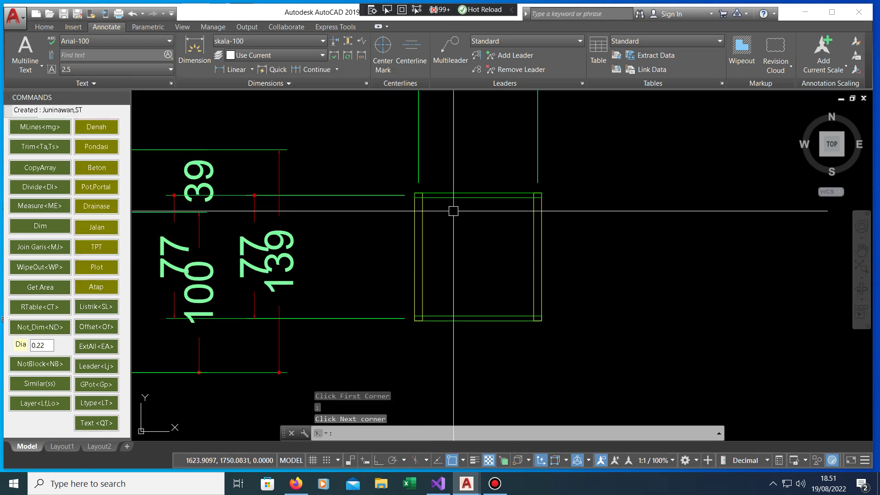
# Step: Crossing-select the square's bottom and right lines, then bring up the GridXY settings
pyautogui.click(434, 179)
pyautogui.press('Escape')
pyautogui.click(605, 344)
pyautogui.click(428, 302)
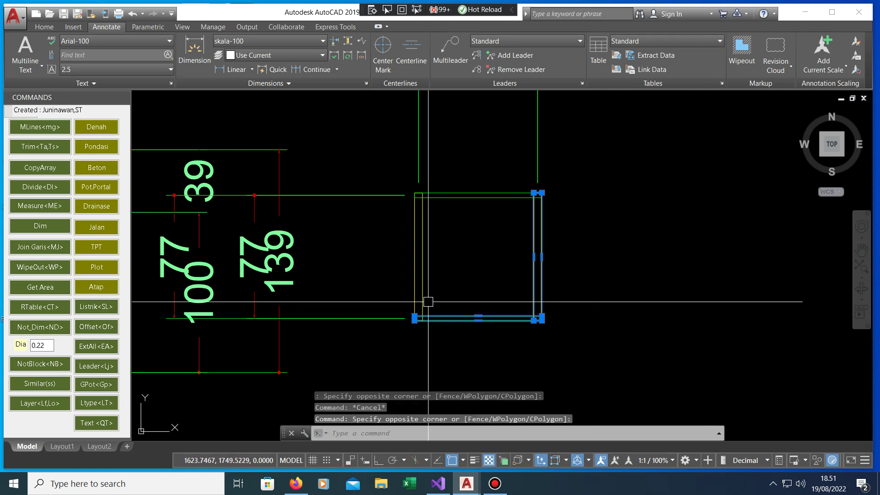
pyautogui.click(96, 287)
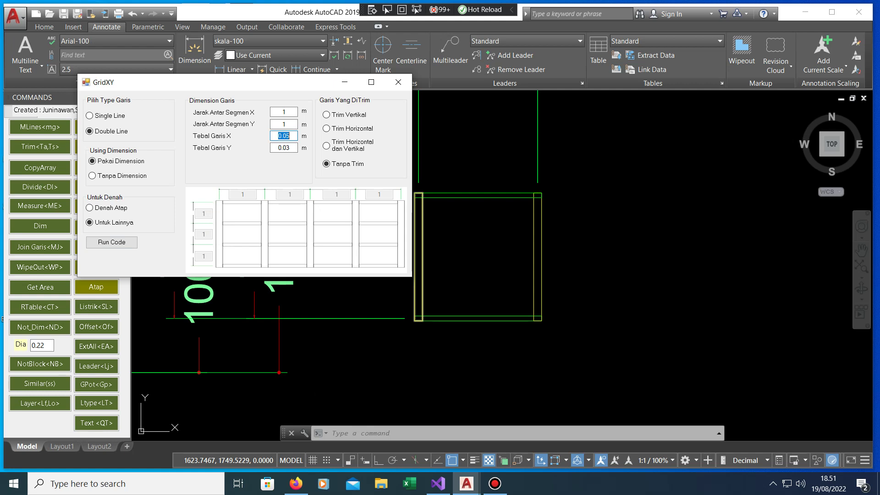
# Step: Run the grid tool with current settings from a first corner pick
pyautogui.click(111, 242)
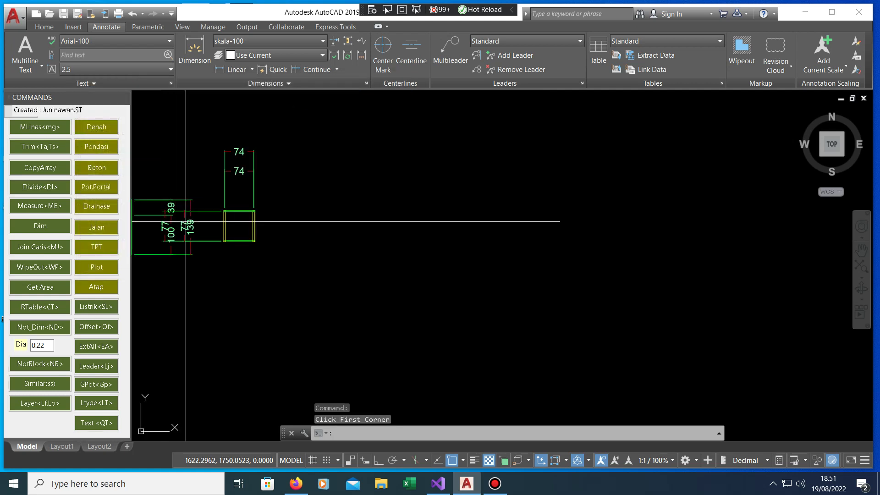
pyautogui.click(293, 181)
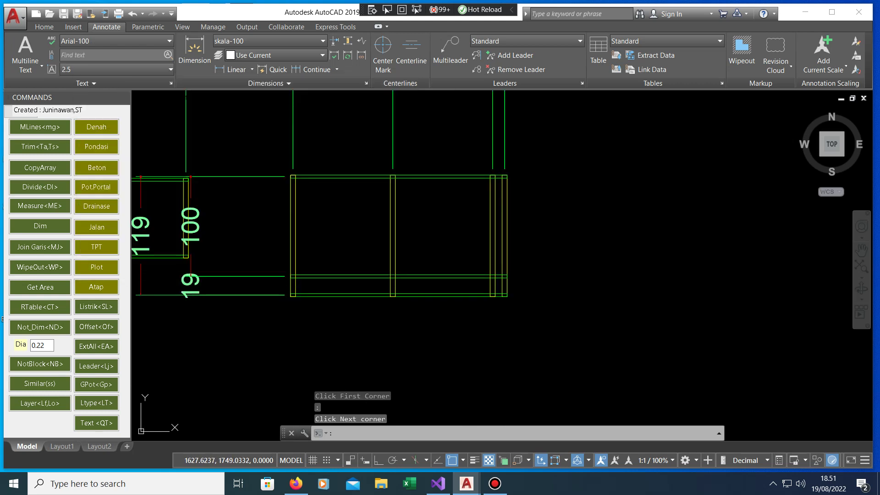
pyautogui.scroll(-3, 547, 242)
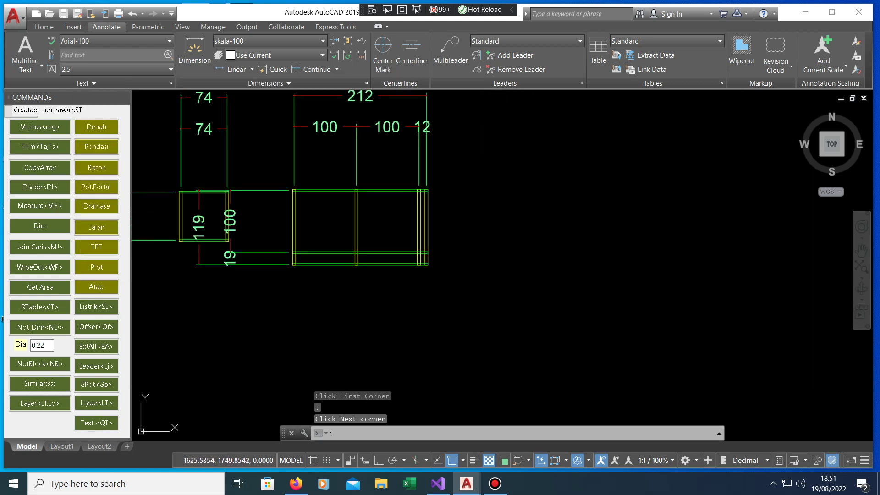
# Step: Draw an empty rectangle beside the grid with REC
pyautogui.write('rec')
pyautogui.press('Return')
pyautogui.scroll(4, 412, 229)
pyautogui.click(361, 129)
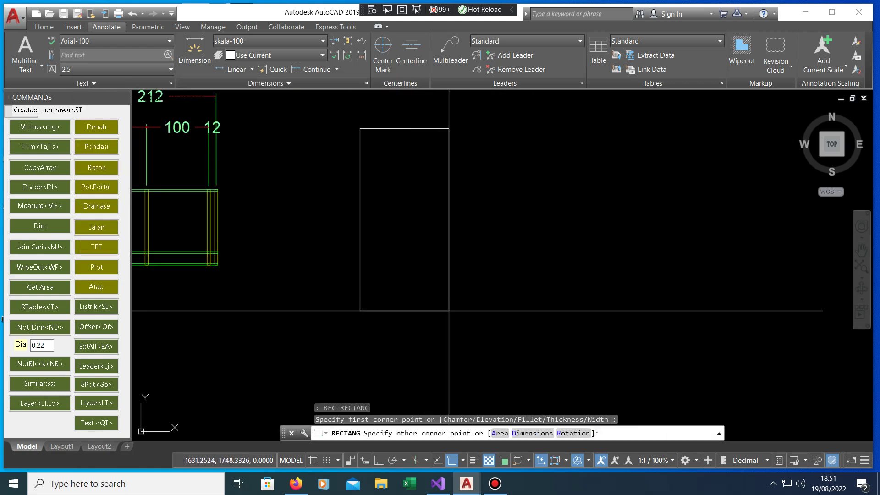
pyautogui.click(531, 339)
pyautogui.click(467, 247)
pyautogui.press('Escape')
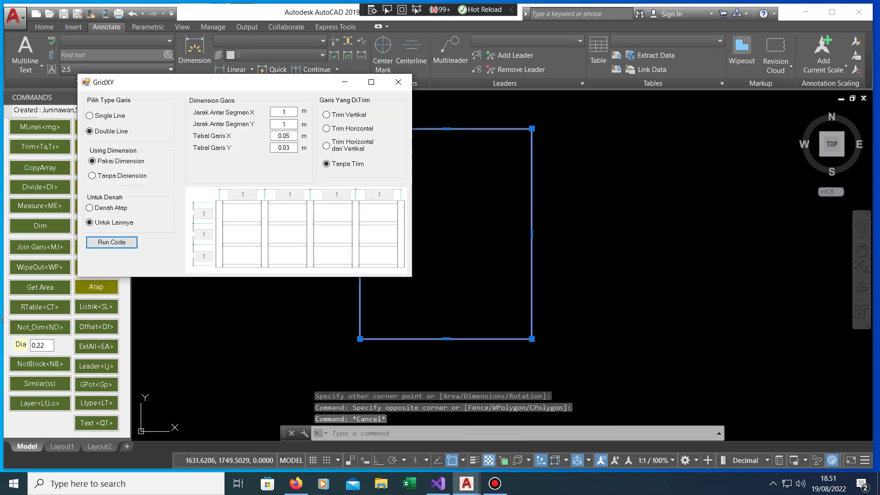
# Step: Grid the rectangle without trimming, then undo that grid with Ctrl+Z
pyautogui.click(112, 242)
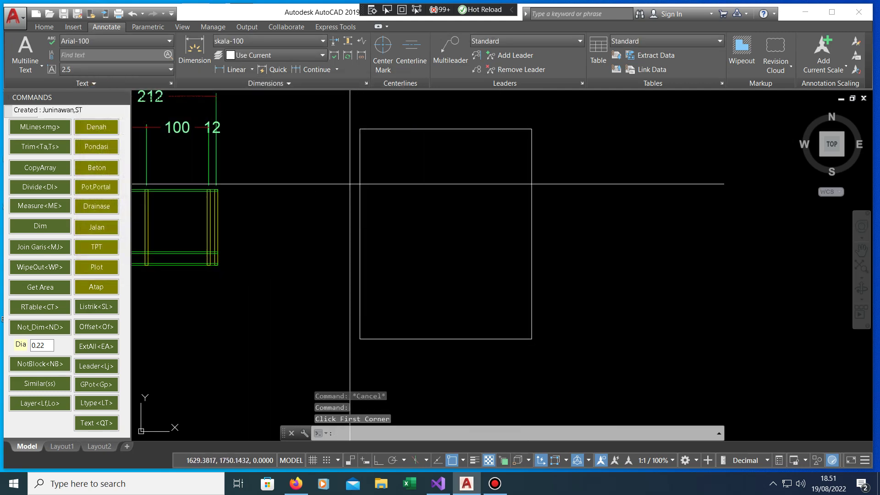
pyautogui.click(361, 129)
pyautogui.click(532, 346)
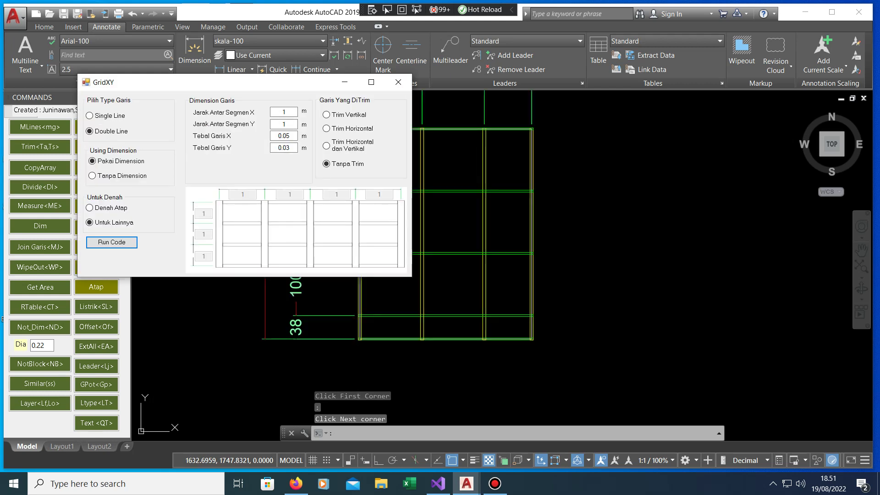
pyautogui.hotkey('ctrl', 'z')
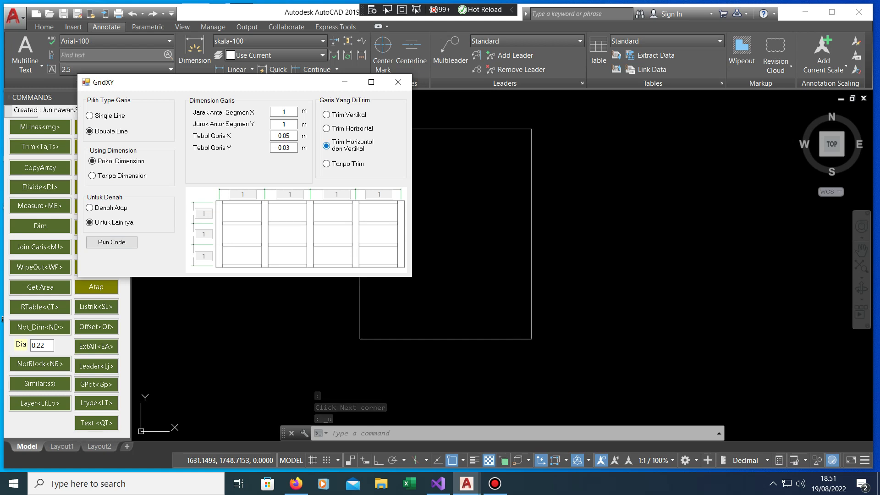
# Step: Fill the rectangle with the both-way trimmed grid by snapping its two corners
pyautogui.click(111, 242)
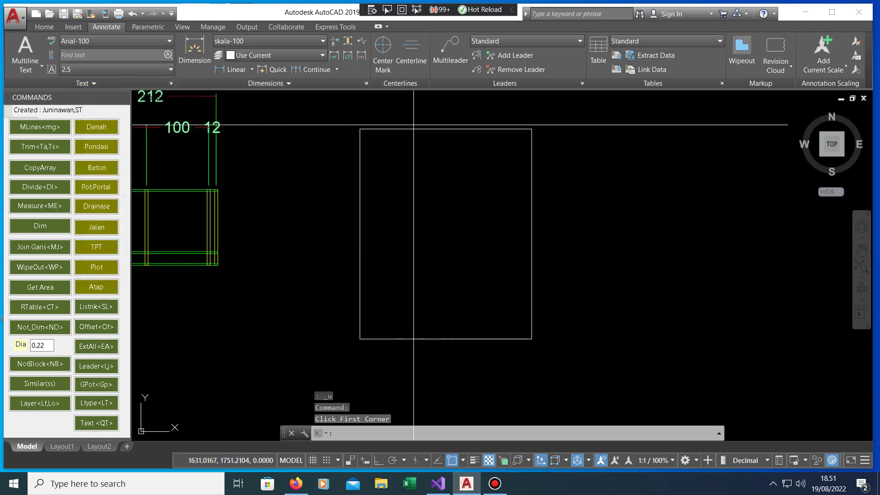
pyautogui.click(360, 129)
pyautogui.click(531, 339)
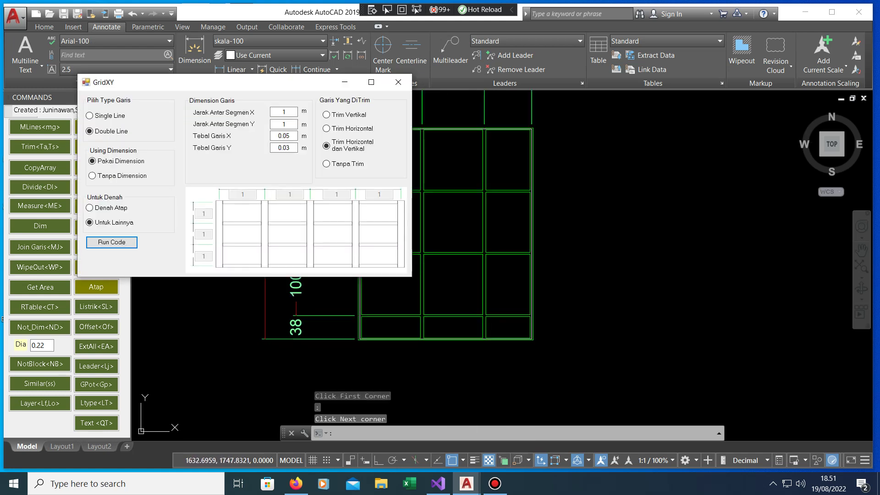
# Step: Select lines of the new trimmed grid to inspect them, then clear the selection
pyautogui.click(112, 242)
pyautogui.click(506, 292)
pyautogui.scroll(-2, 399, 204)
pyautogui.press('Escape')
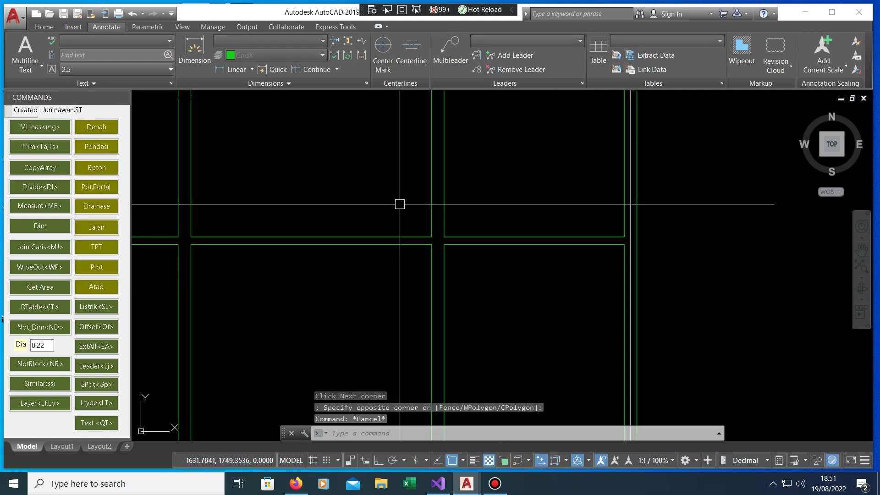
pyautogui.scroll(-3, 450, 216)
pyautogui.scroll(4, 337, 233)
pyautogui.scroll(-3, 337, 234)
pyautogui.scroll(3, 428, 276)
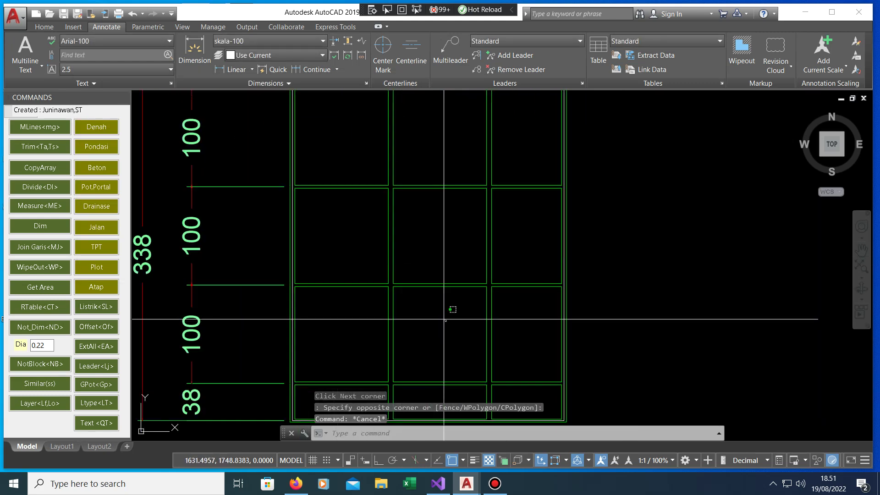
# Step: Window-select the left and right grid cells to check the 100/100/100/38 layout
pyautogui.click(452, 306)
pyautogui.click(369, 255)
pyautogui.press('Escape')
pyautogui.click(531, 294)
pyautogui.click(462, 247)
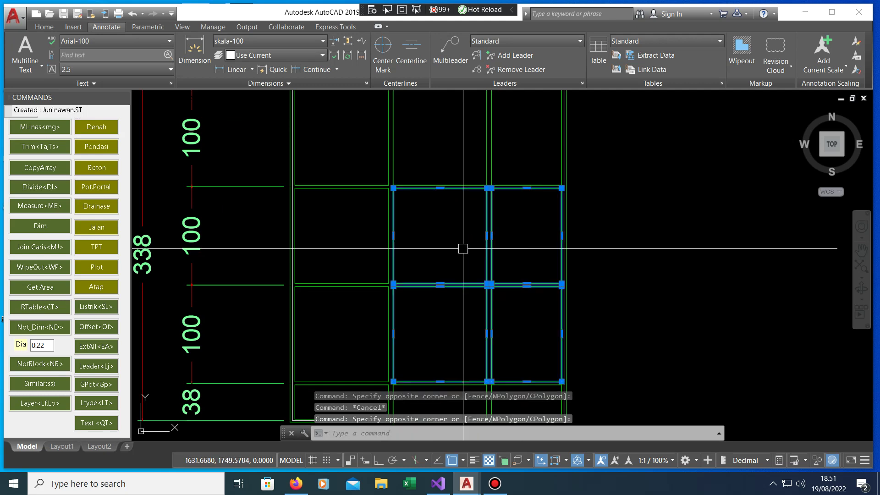
pyautogui.press('Escape')
pyautogui.scroll(-4, 462, 248)
pyautogui.scroll(-1, 459, 260)
pyautogui.scroll(2, 459, 260)
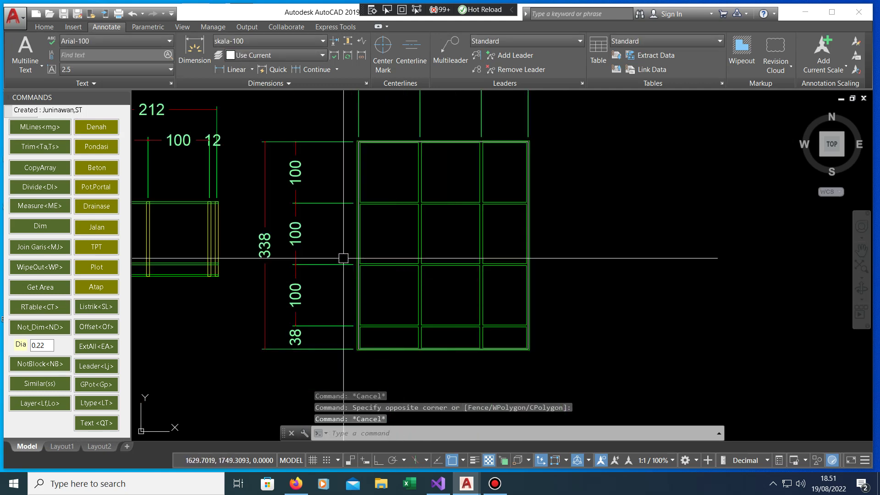
# Step: Set GridXY spacing to 2 m across and 0.6 m down, and draw the grid from two corners
pyautogui.click(96, 287)
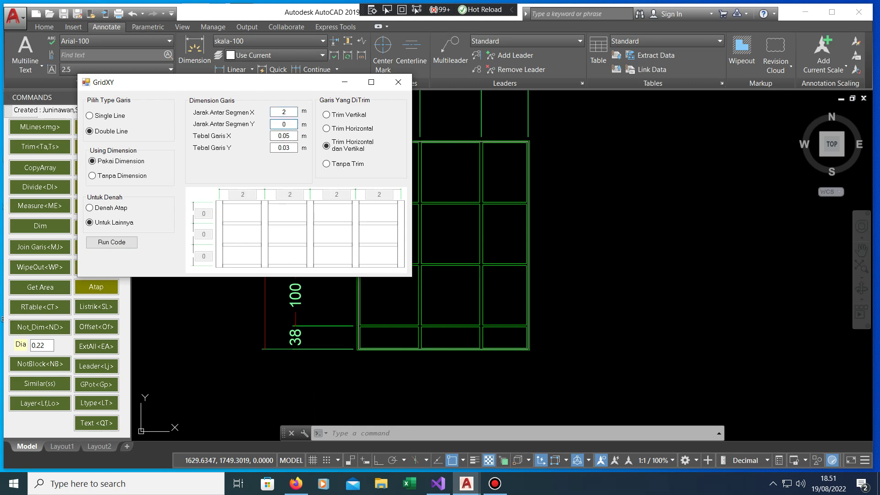
pyautogui.press('Return')
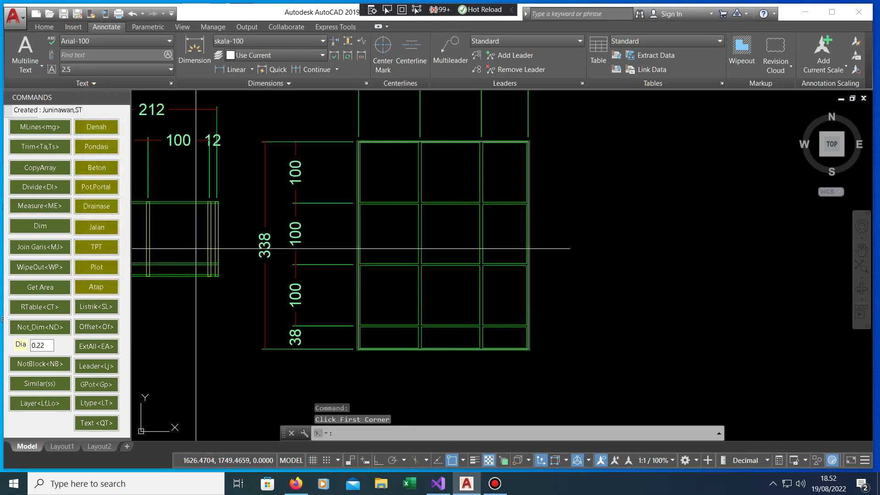
pyautogui.scroll(-5, 265, 246)
pyautogui.scroll(8, 266, 246)
pyautogui.click(401, 156)
pyautogui.click(588, 341)
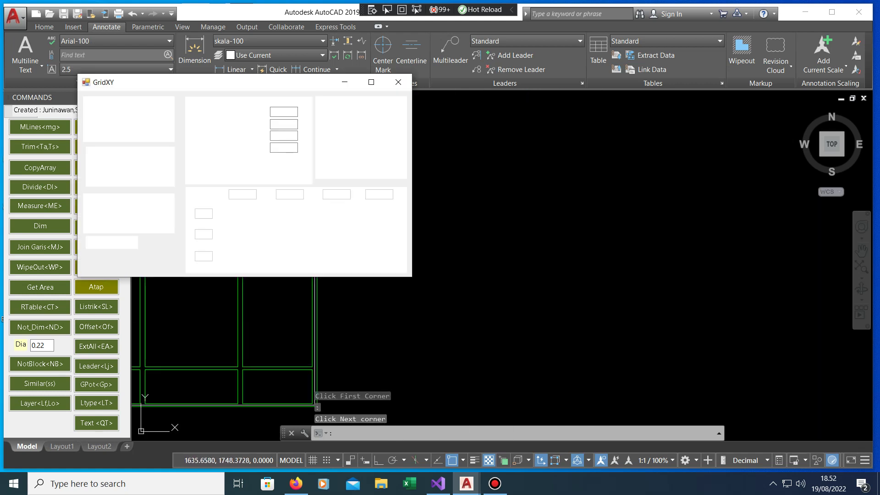
pyautogui.press('Return')
# Step: Select the short horizontal lines beside the new 207 by 200 grid to inspect them
pyautogui.scroll(-2, 504, 264)
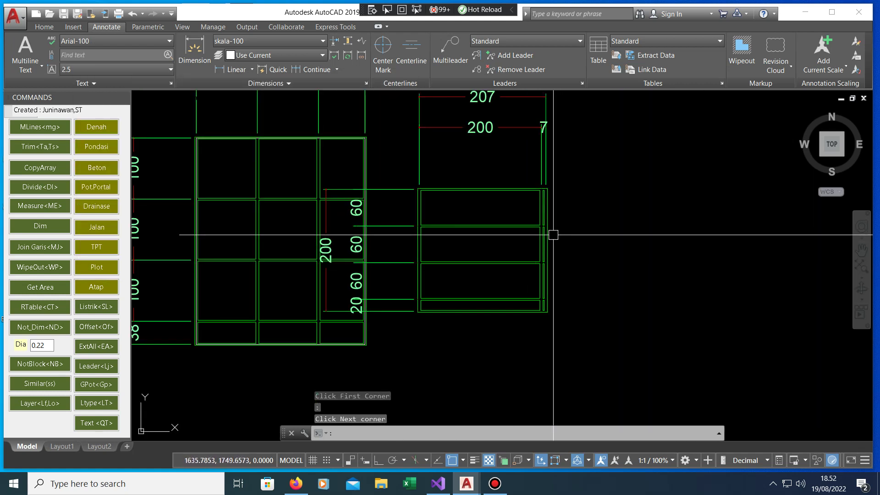
pyautogui.scroll(5, 550, 234)
pyautogui.click(570, 327)
pyautogui.press('Escape')
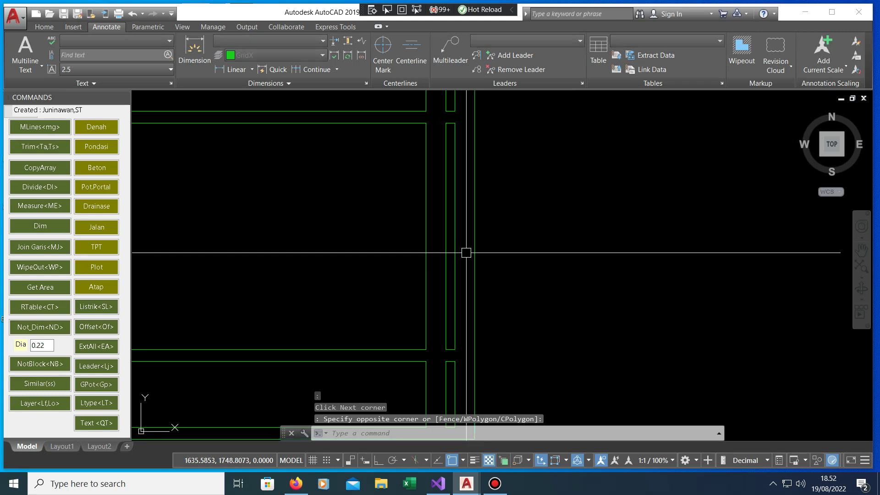
pyautogui.scroll(-3, 462, 137)
pyautogui.scroll(2, 465, 143)
pyautogui.scroll(2, 464, 143)
pyautogui.scroll(-2, 477, 184)
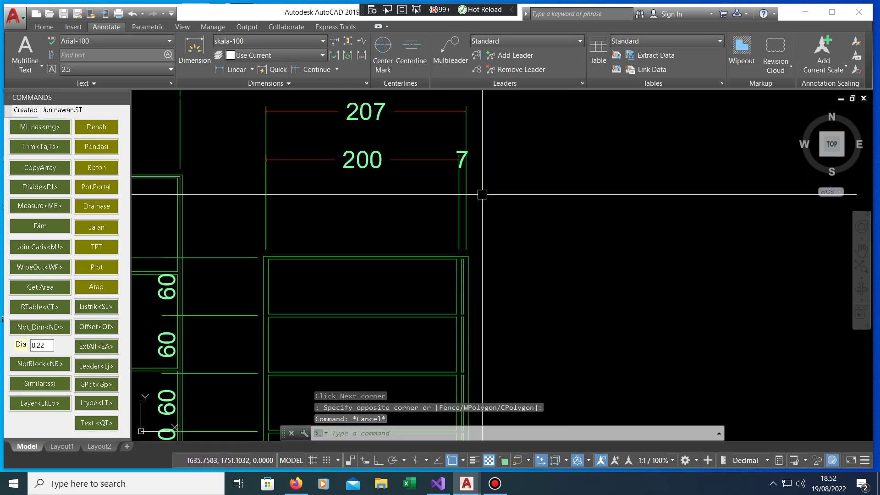
pyautogui.scroll(-2, 481, 193)
pyautogui.scroll(4, 394, 257)
pyautogui.moveTo(449, 338); pyautogui.dragTo(424, 260)
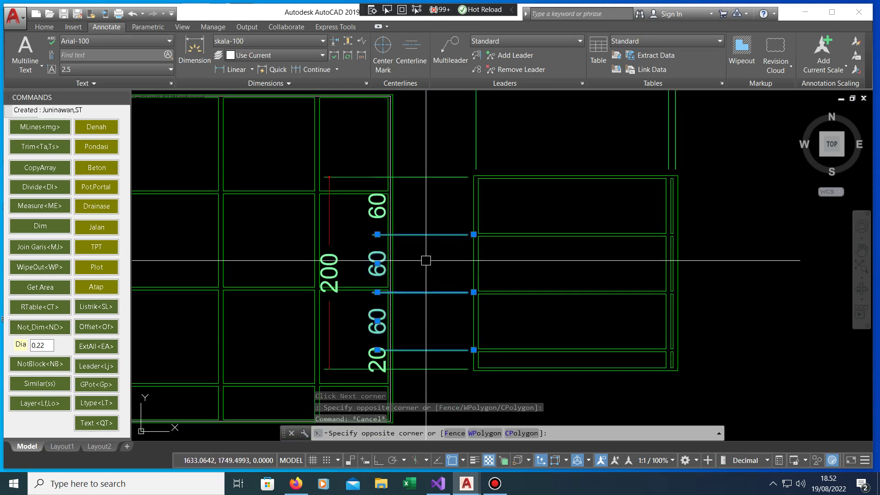
pyautogui.press('Escape')
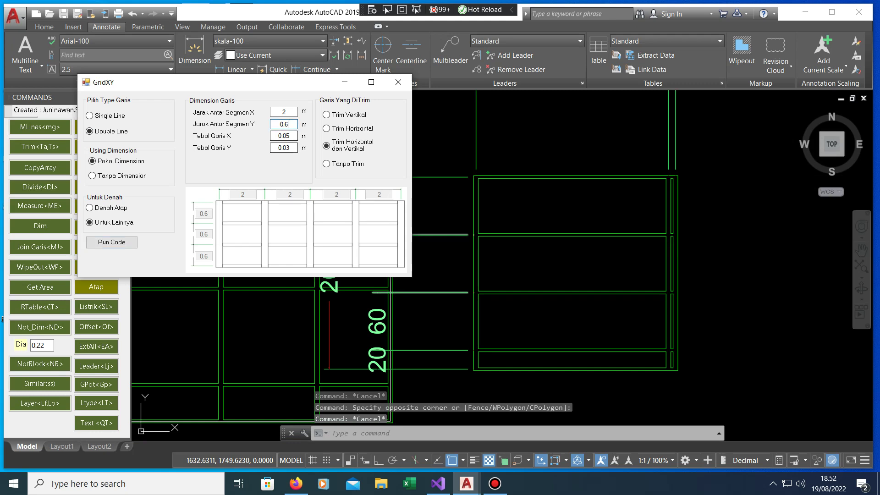
# Step: Close the GridXY settings and zoom out to view all the grids
pyautogui.press('Escape')
pyautogui.scroll(-1, 422, 359)
pyautogui.scroll(-2, 477, 300)
pyautogui.scroll(-2, 630, 285)
pyautogui.scroll(4, 477, 287)
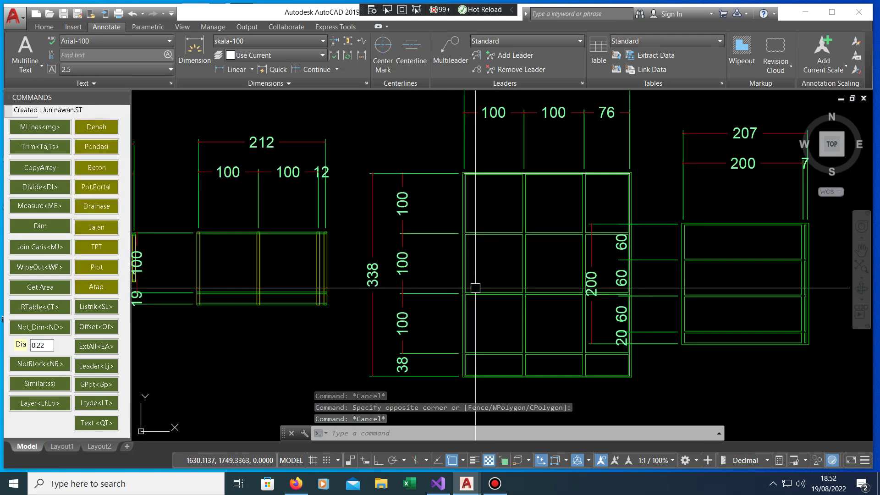
pyautogui.scroll(-5, 471, 245)
pyautogui.scroll(1, 363, 259)
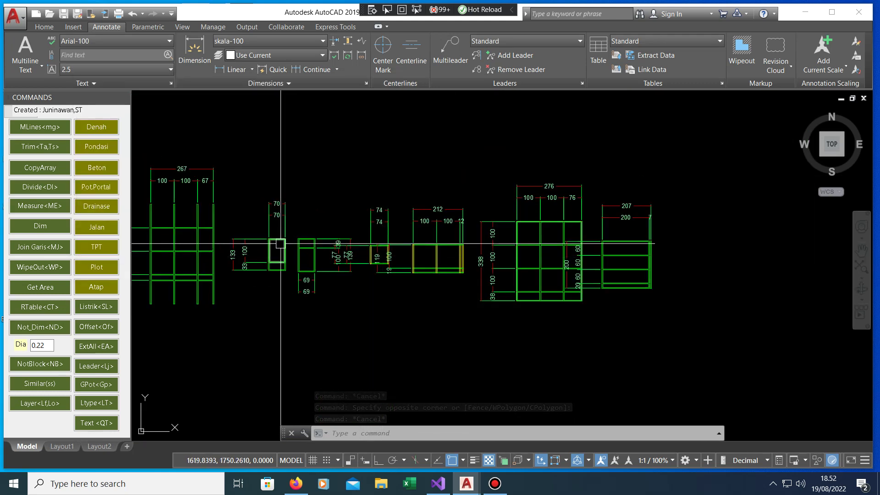
# Step: Close GridXY and start Dim Break from the dimension tools flyout
pyautogui.click(96, 286)
pyautogui.press('Escape')
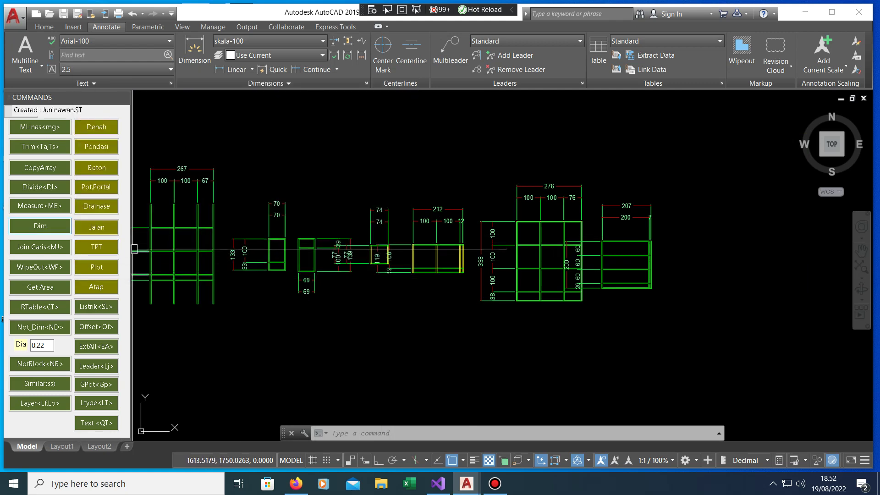
pyautogui.click(40, 226)
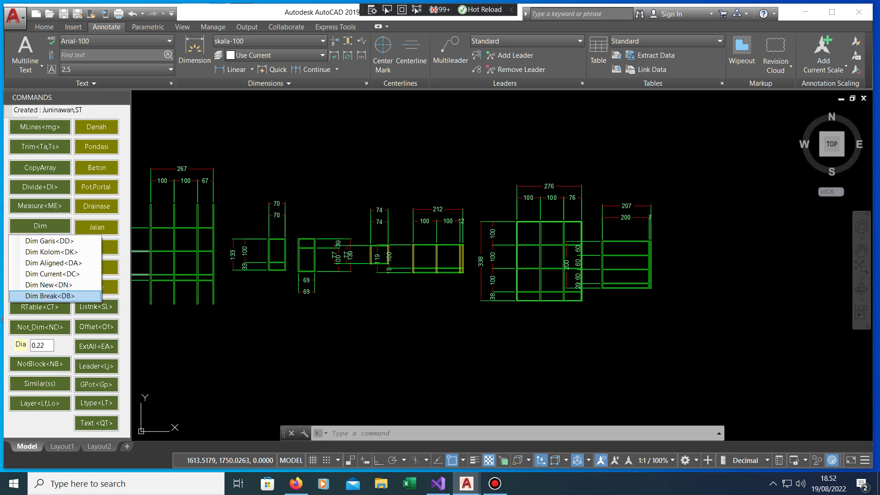
pyautogui.click(50, 296)
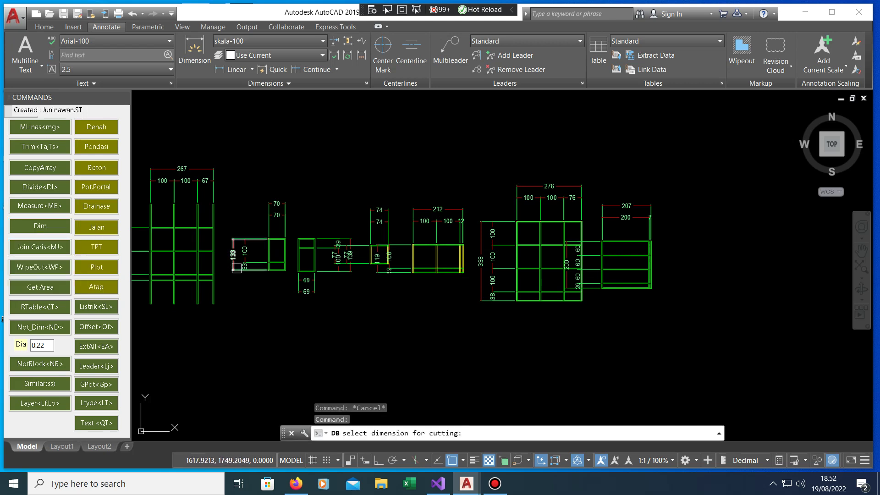
pyautogui.scroll(-2, 452, 302)
pyautogui.scroll(4, 293, 183)
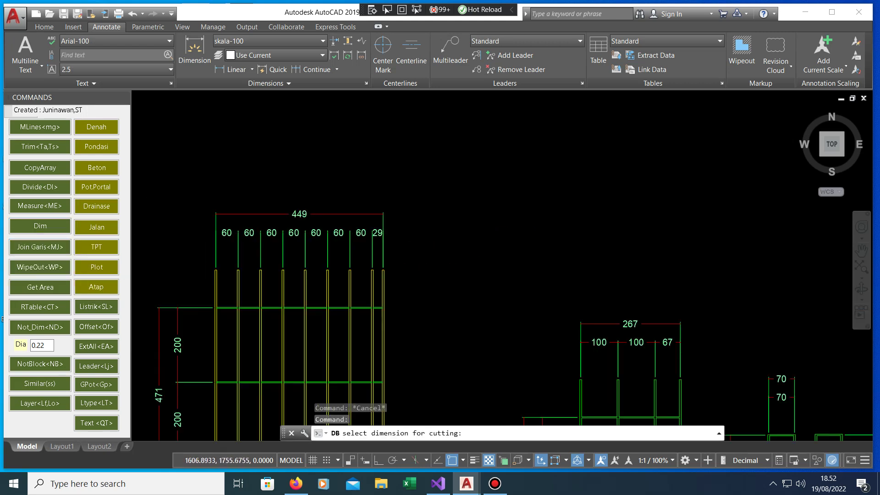
pyautogui.scroll(4, 294, 158)
pyautogui.scroll(-5, 564, 253)
# Step: Crossing-select the 449 dimension chain and break its extension lines at one picked point
pyautogui.click(567, 254)
pyautogui.click(480, 224)
pyautogui.scroll(4, 395, 275)
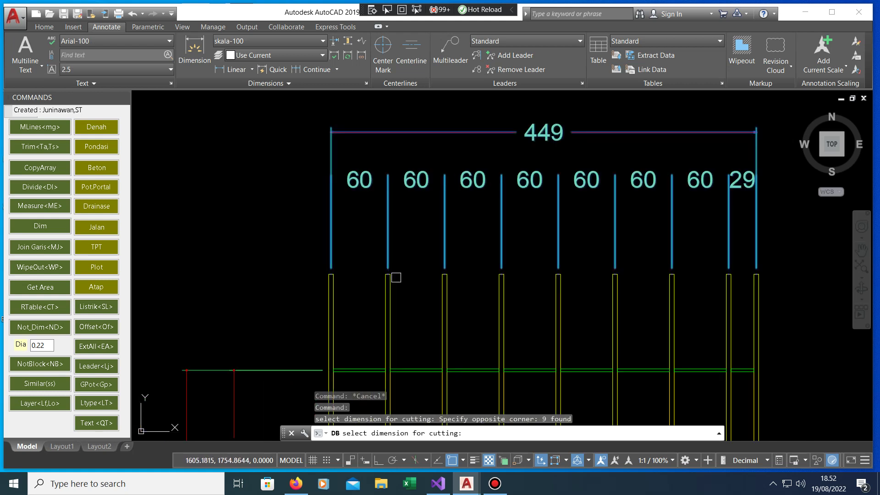
pyautogui.press('Return')
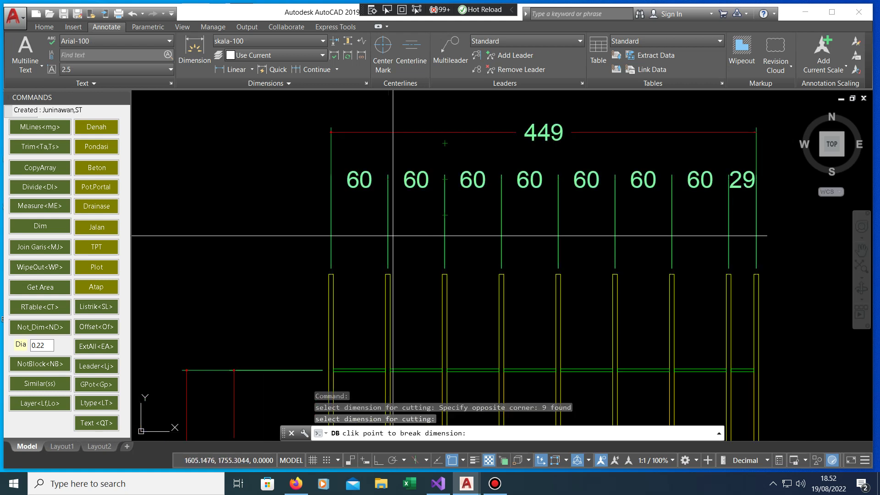
pyautogui.click(387, 226)
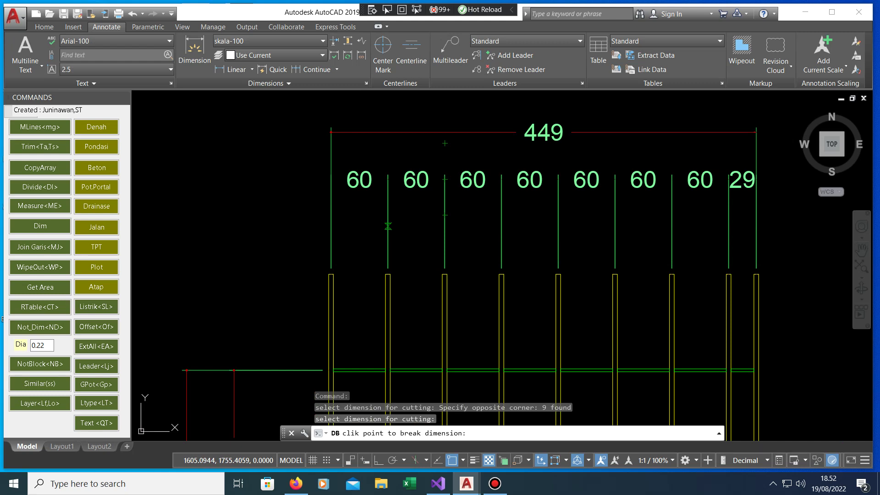
pyautogui.click(387, 226)
# Step: Restart Dim Break with DB, then cancel it with Esc
pyautogui.scroll(-4, 403, 269)
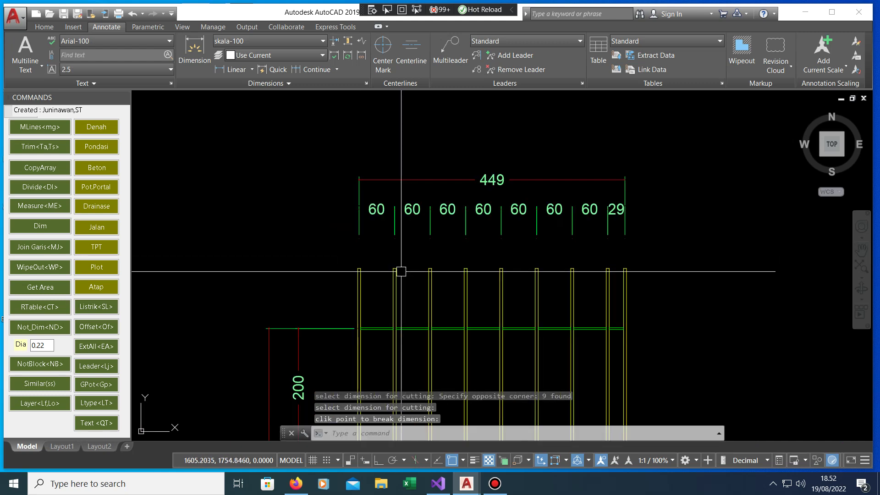
pyautogui.scroll(-4, 334, 181)
pyautogui.scroll(4, 318, 220)
pyautogui.scroll(-2, 275, 210)
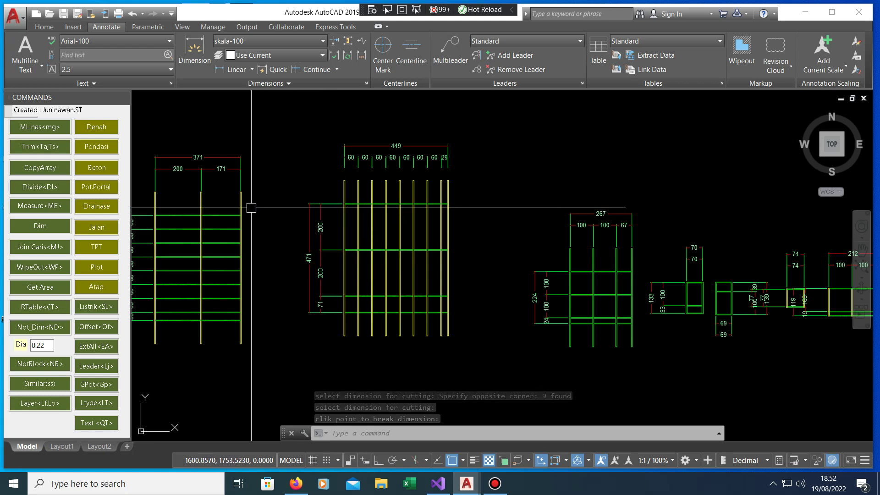
pyautogui.scroll(-3, 366, 216)
pyautogui.scroll(6, 334, 207)
pyautogui.write('DB')
pyautogui.press('Return')
pyautogui.scroll(-2, 350, 243)
pyautogui.press('Escape')
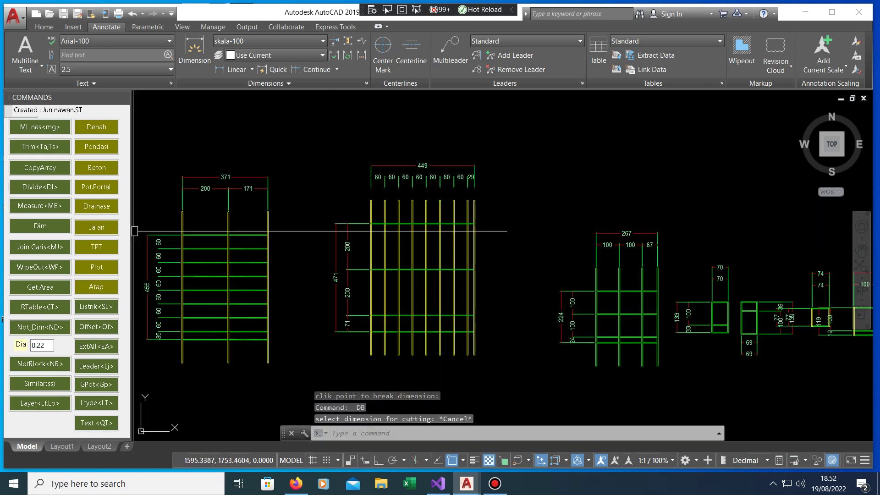
pyautogui.press('Escape')
pyautogui.press('Escape')
# Step: Start Dim Break and crossing-select the 471 and 371 dimension chains
pyautogui.click(40, 226)
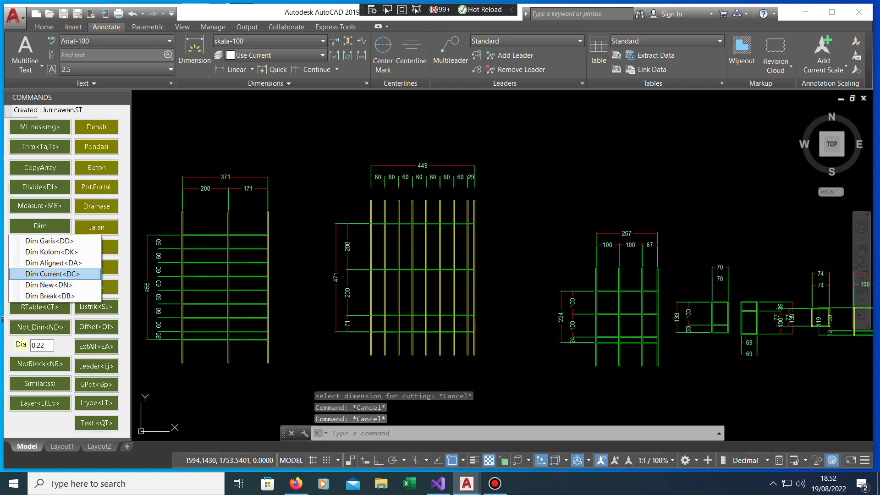
pyautogui.click(44, 297)
pyautogui.moveTo(331, 316); pyautogui.dragTo(378, 301, button='middle')
pyautogui.click(398, 341)
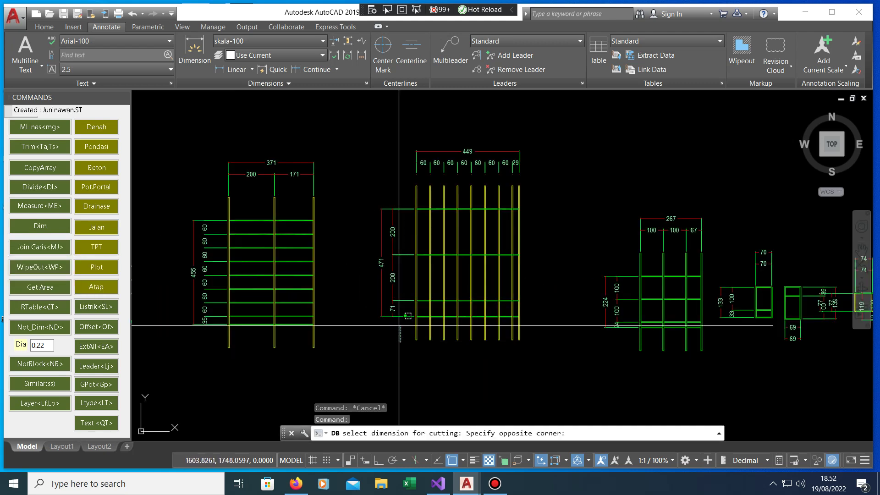
pyautogui.click(362, 189)
pyautogui.click(329, 188)
pyautogui.scroll(-3, 327, 176)
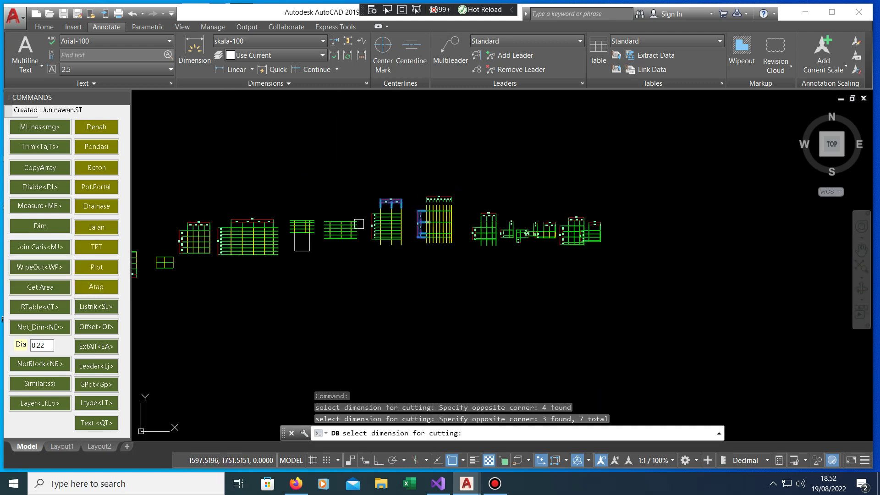
pyautogui.scroll(5, 231, 216)
# Step: Add the 755 and 480 dimension chains to the break selection
pyautogui.click(441, 241)
pyautogui.click(212, 178)
pyautogui.scroll(-3, 211, 178)
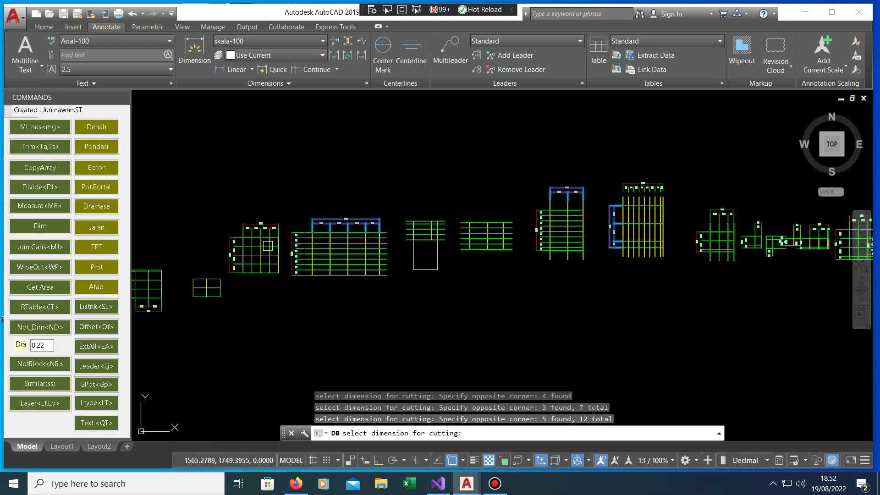
pyautogui.scroll(3, 339, 340)
pyautogui.click(355, 329)
pyautogui.click(340, 174)
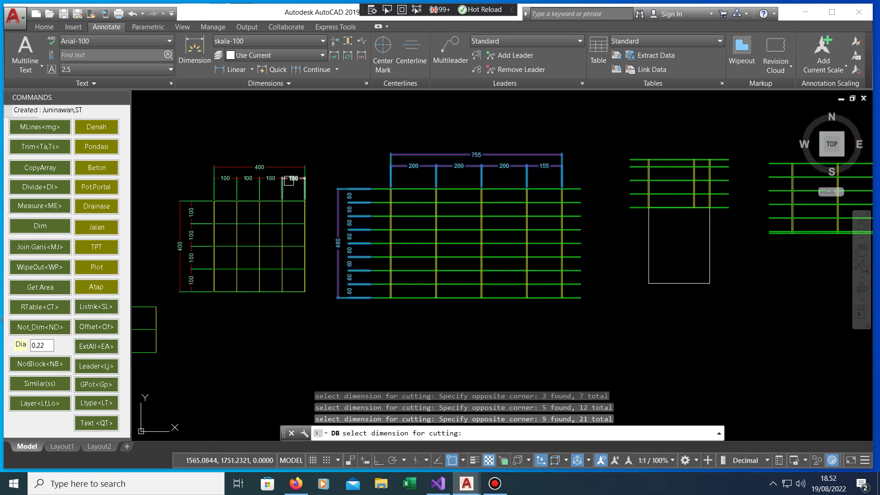
# Step: Add the top and vertical 400 dimension chains and confirm the selection
pyautogui.click(321, 186)
pyautogui.click(212, 161)
pyautogui.scroll(2, 202, 275)
pyautogui.scroll(2, 186, 281)
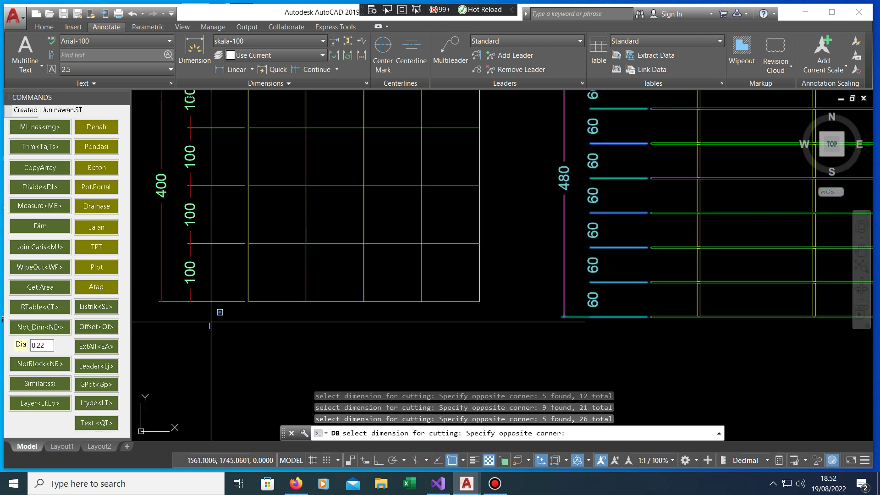
pyautogui.scroll(-3, 193, 275)
pyautogui.click(219, 323)
pyautogui.click(184, 197)
pyautogui.scroll(3, 225, 260)
pyautogui.press('Return')
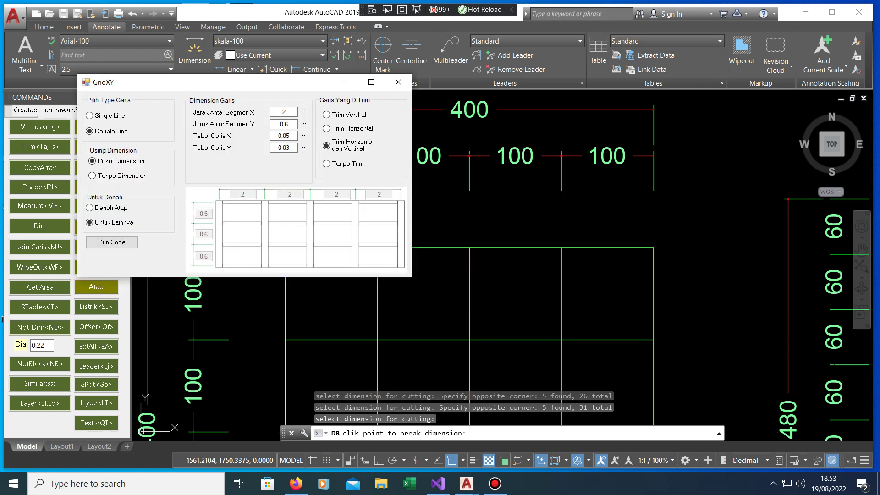
# Step: Leave GridXY, pick the cut point to break the gathered dimensions, and clear stray selections
pyautogui.hotkey('alt', 'Tab')
pyautogui.scroll(-2, 326, 205)
pyautogui.moveTo(389, 167); pyautogui.dragTo(327, 205)
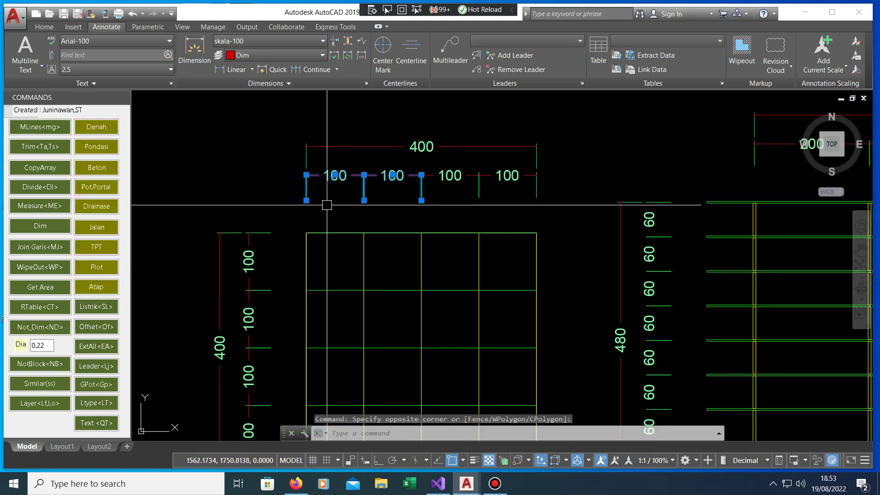
pyautogui.press('Escape')
pyautogui.click(250, 257)
pyautogui.press('Escape')
# Step: Zoom around the drawing to check the broken dimension ticks
pyautogui.scroll(-1, 257, 253)
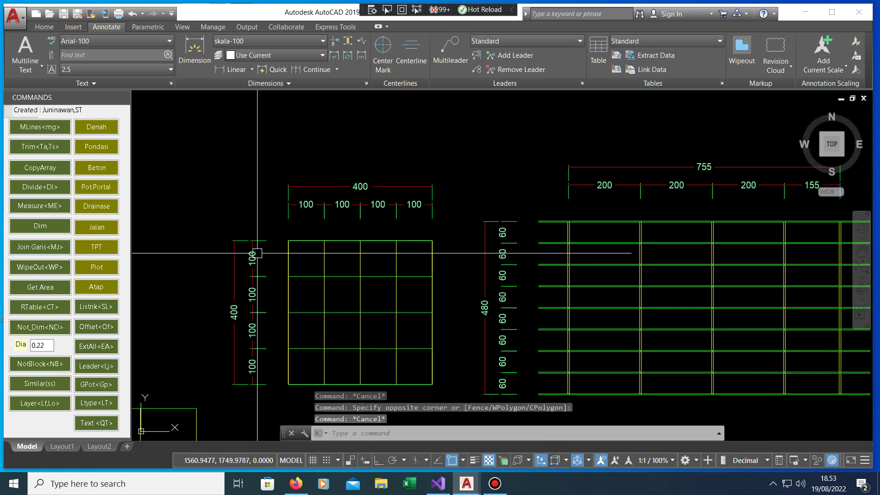
pyautogui.scroll(-5, 320, 252)
pyautogui.scroll(3, 379, 251)
pyautogui.scroll(-3, 550, 243)
pyautogui.scroll(5, 429, 279)
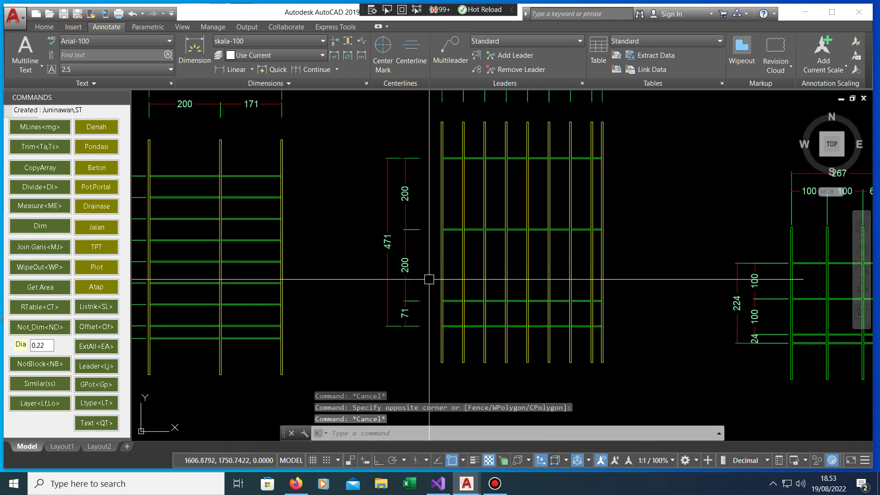
pyautogui.scroll(-5, 428, 257)
pyautogui.scroll(5, 413, 229)
pyautogui.scroll(-5, 489, 223)
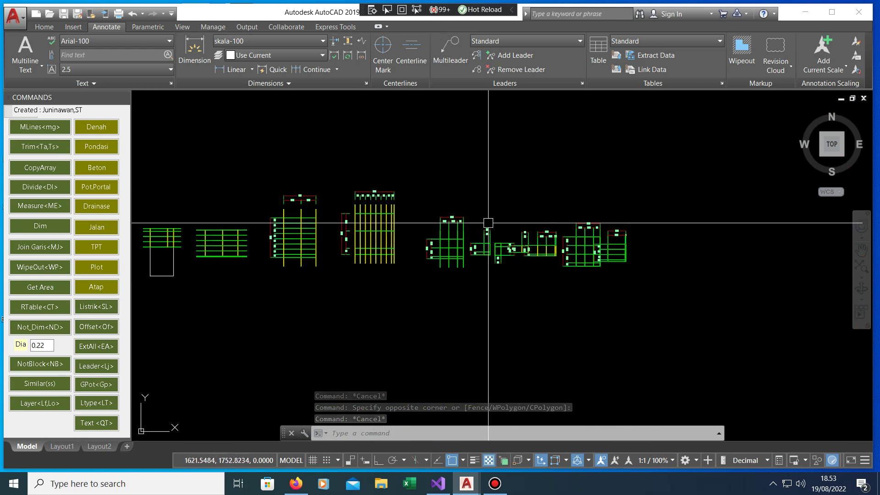
pyautogui.scroll(2, 488, 223)
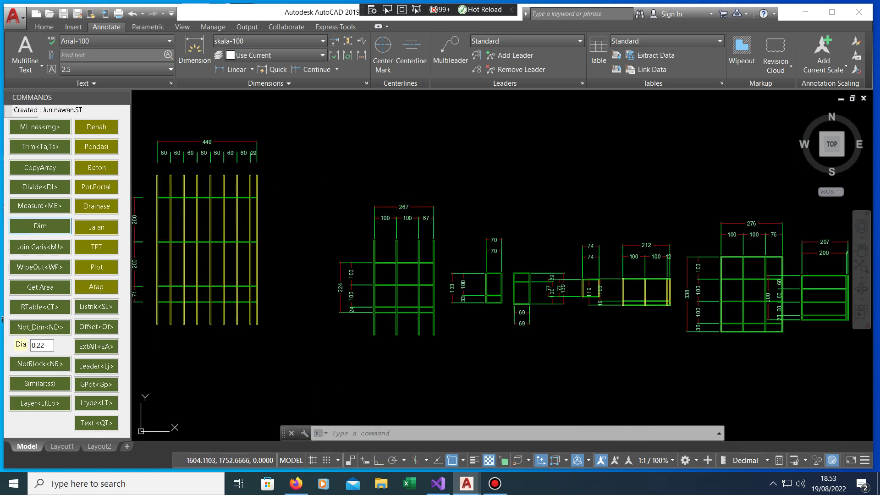
# Step: Start Dim Break and crossing-select the 267 and 224 dimension chains
pyautogui.click(39, 226)
pyautogui.click(46, 296)
pyautogui.click(477, 219)
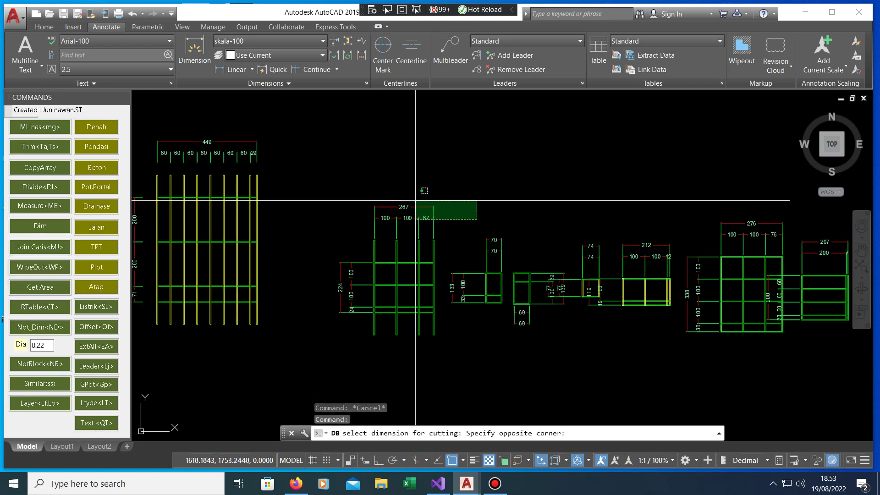
pyautogui.click(416, 200)
pyautogui.scroll(4, 350, 337)
pyautogui.click(334, 360)
pyautogui.click(271, 202)
pyautogui.scroll(-3, 380, 258)
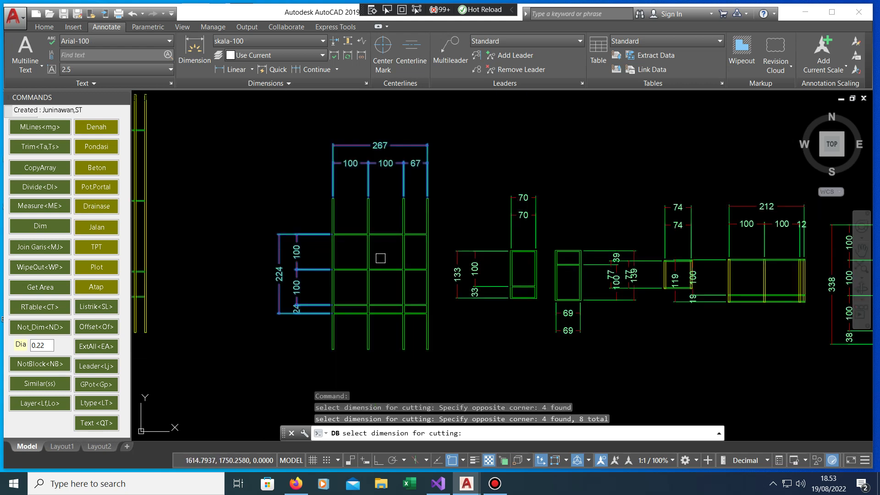
# Step: Add the 133 and 70 dimensions, then break all selected chains into short ticks
pyautogui.click(504, 317)
pyautogui.click(476, 257)
pyautogui.click(565, 226)
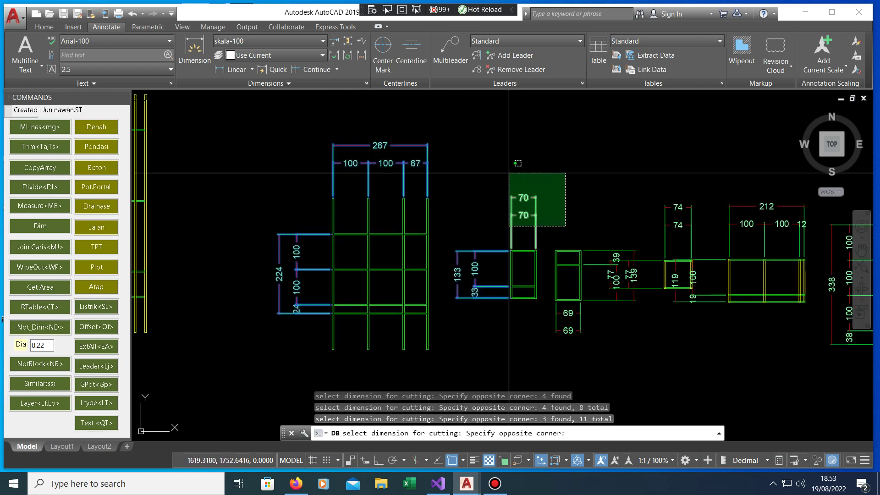
pyautogui.click(508, 174)
pyautogui.scroll(2, 523, 235)
pyautogui.press('Return')
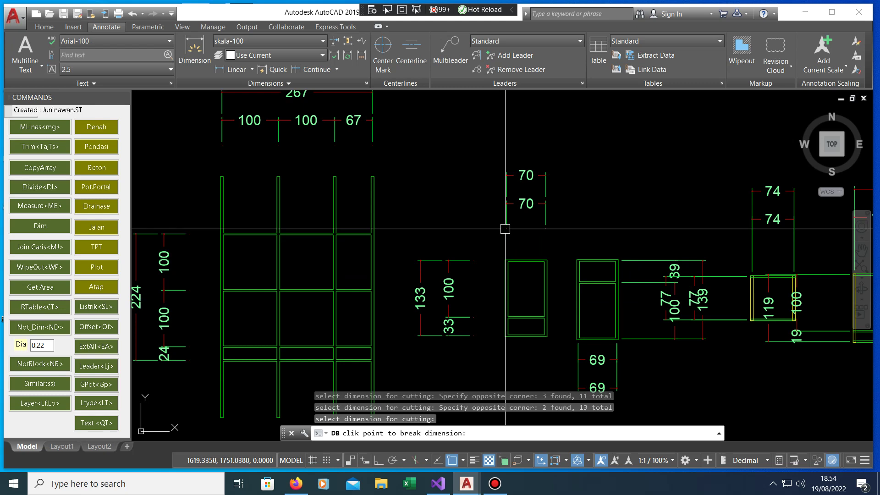
pyautogui.click(505, 228)
pyautogui.scroll(-3, 505, 228)
pyautogui.scroll(3, 414, 243)
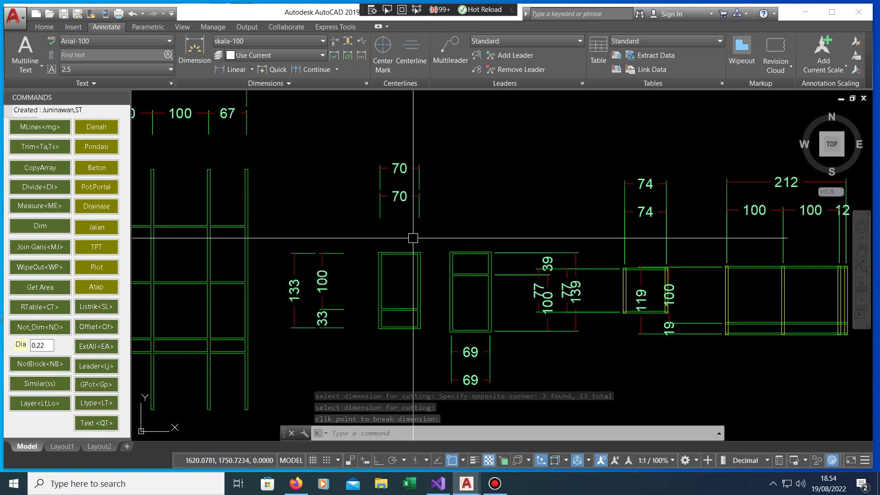